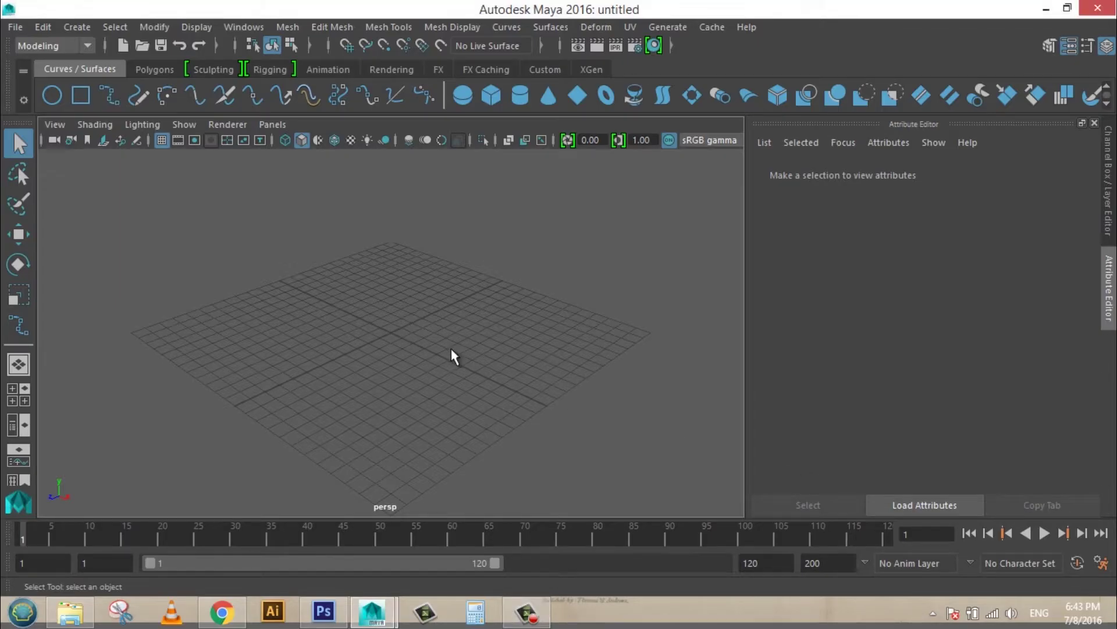
# Step: Import elegant-wine-glasshalf.jpg from the Desktop as an image plane in the side view
pyautogui.press('space')
pyautogui.press('space')
pyautogui.press('space')
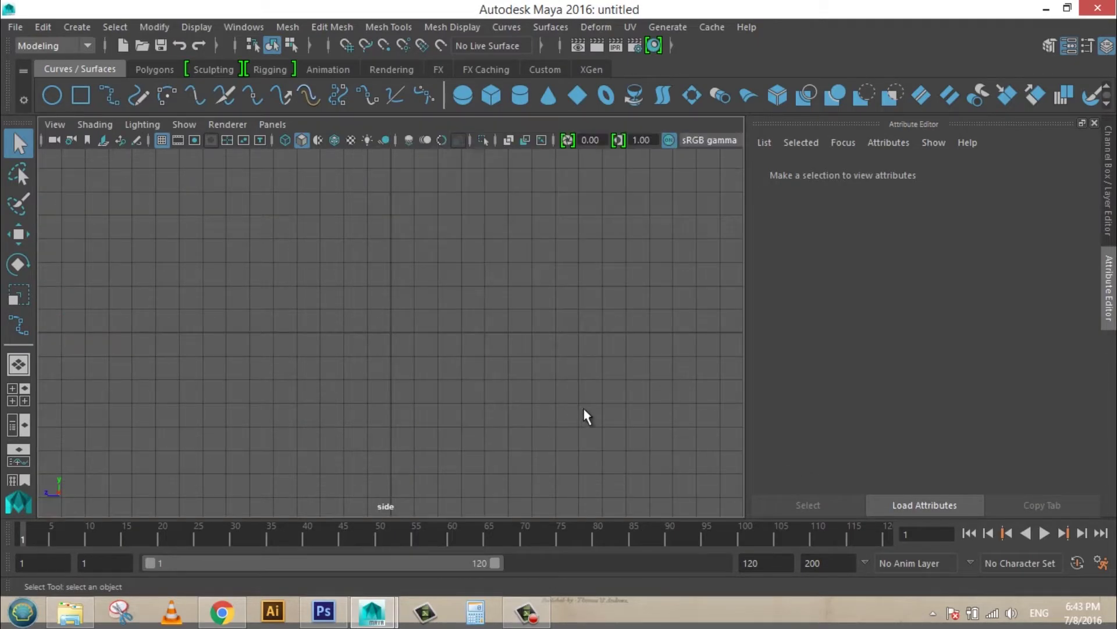
pyautogui.click(44, 123)
pyautogui.moveTo(86, 424)
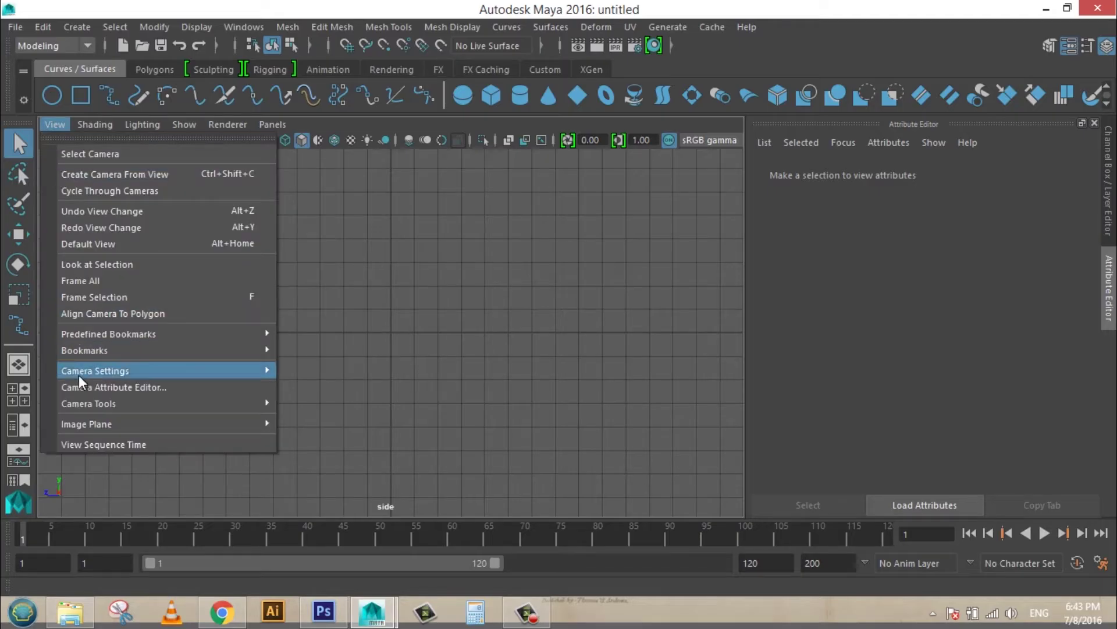
pyautogui.click(294, 437)
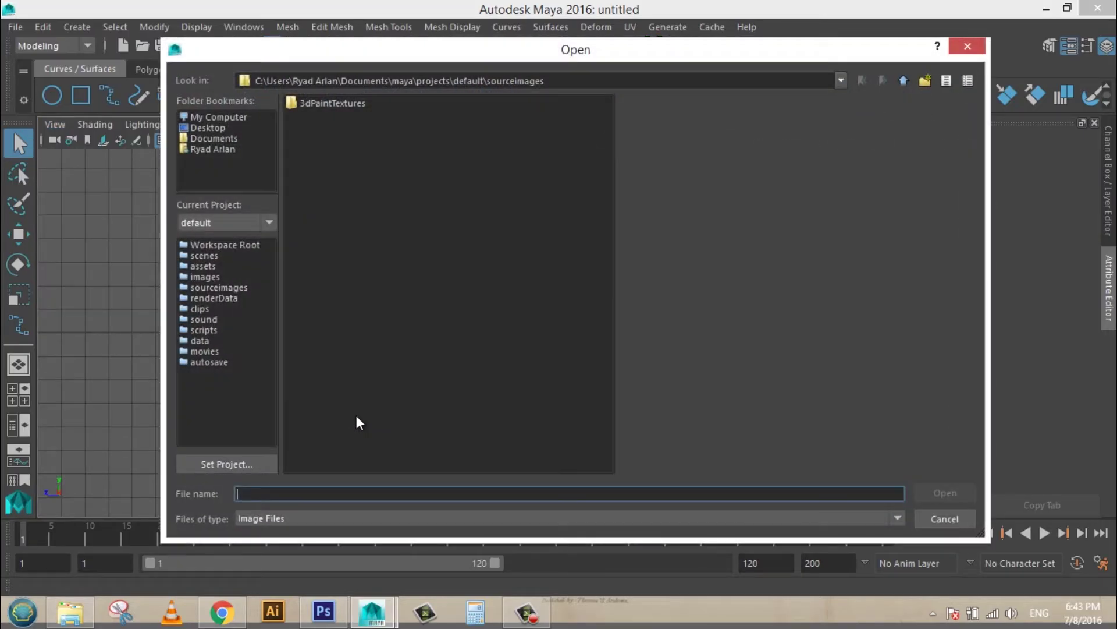
pyautogui.click(202, 128)
pyautogui.click(330, 105)
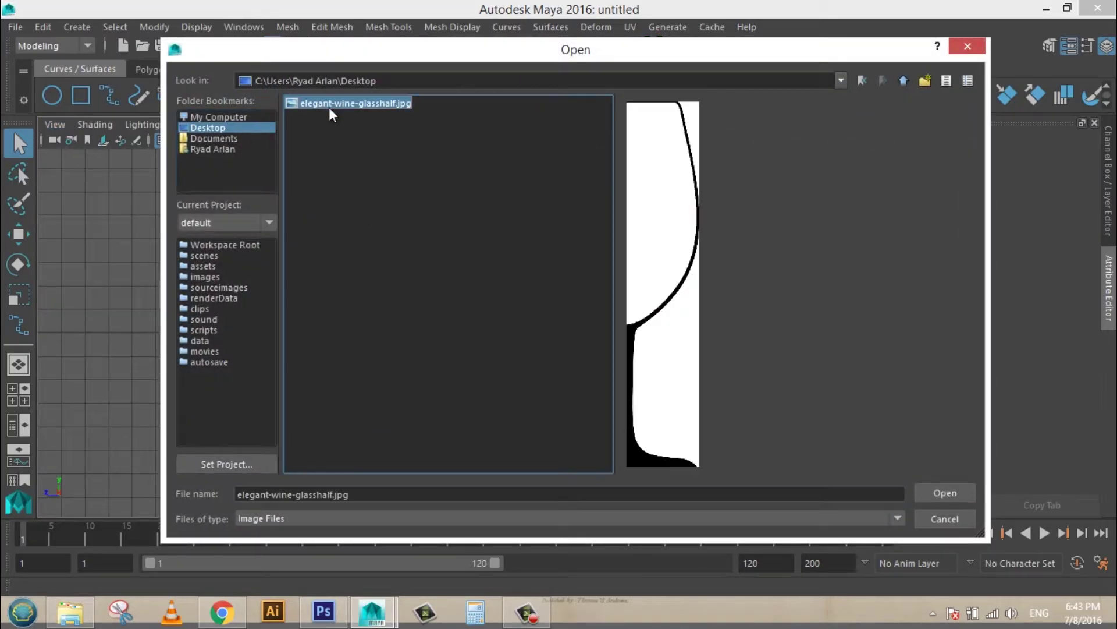
pyautogui.click(943, 490)
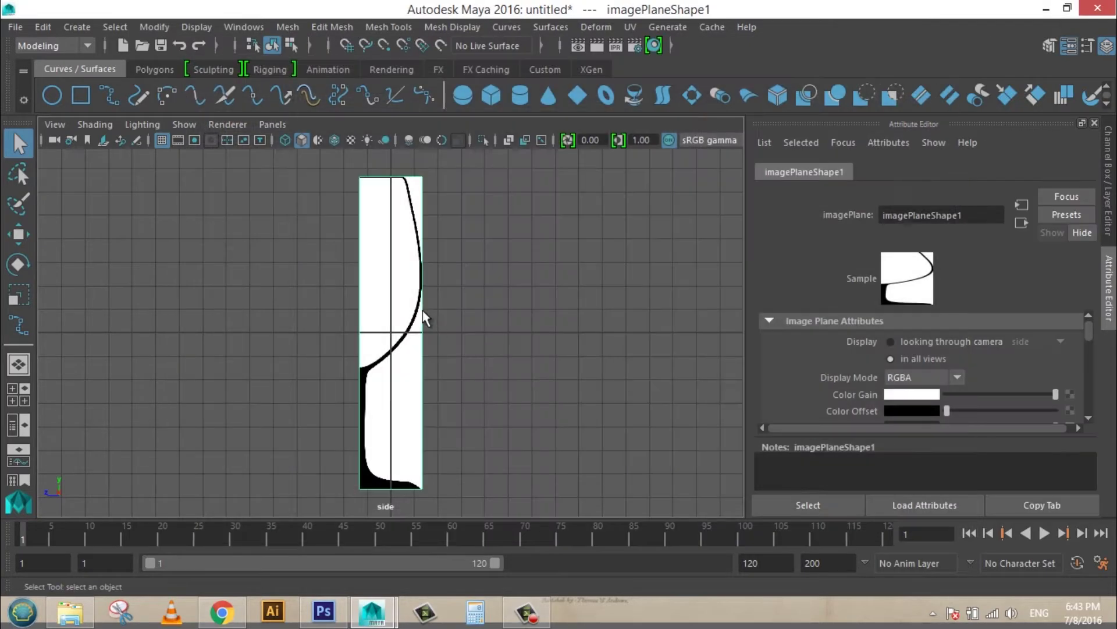
pyautogui.click(108, 95)
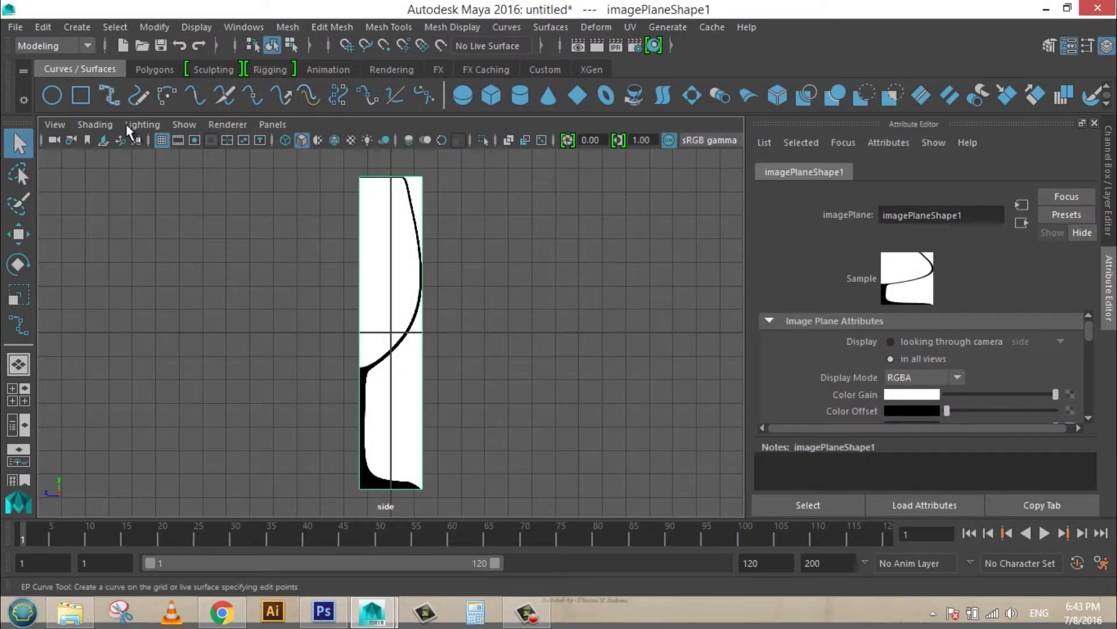
# Step: Start the EP profile curve with points along the bottom edge of the glass base
pyautogui.keyDown('alt'); pyautogui.moveTo(486, 399); pyautogui.dragTo(532, 274, button='middle'); pyautogui.keyUp('alt')
pyautogui.scroll(4, 430, 337)
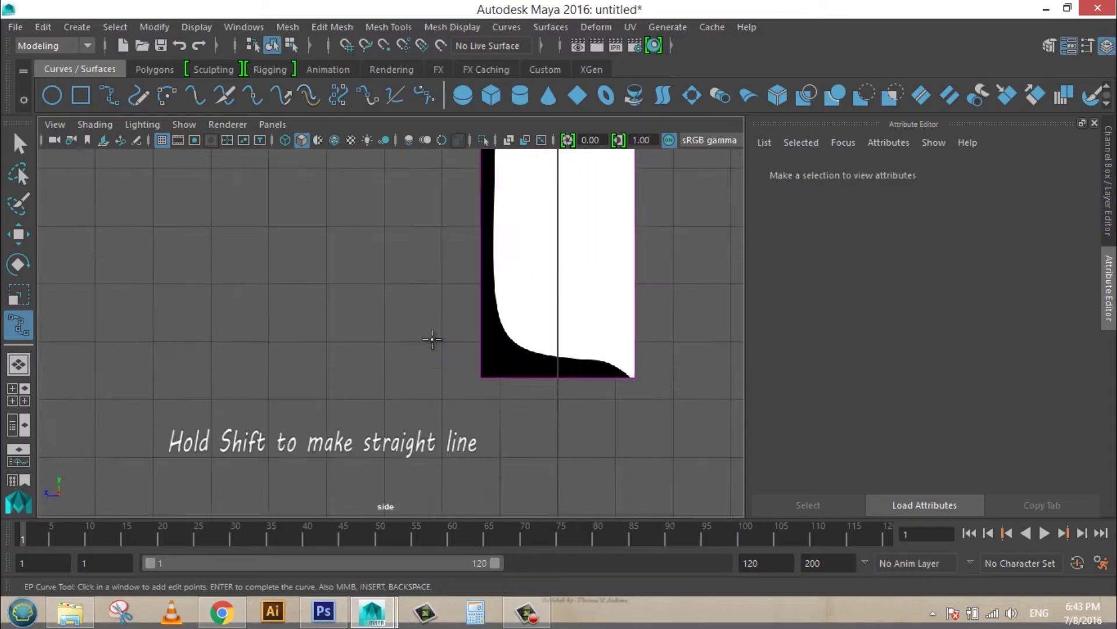
pyautogui.scroll(1, 502, 417)
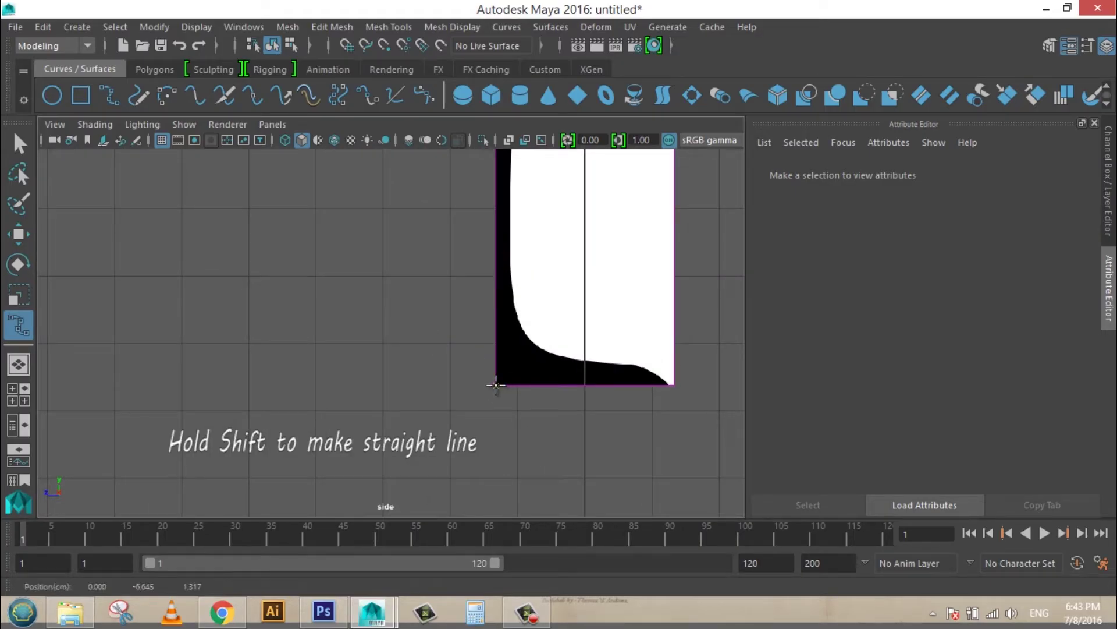
pyautogui.click(496, 384)
pyautogui.keyDown('shift'); pyautogui.click(527, 385); pyautogui.keyUp('shift')
pyautogui.keyDown('shift'); pyautogui.click(568, 386); pyautogui.keyUp('shift')
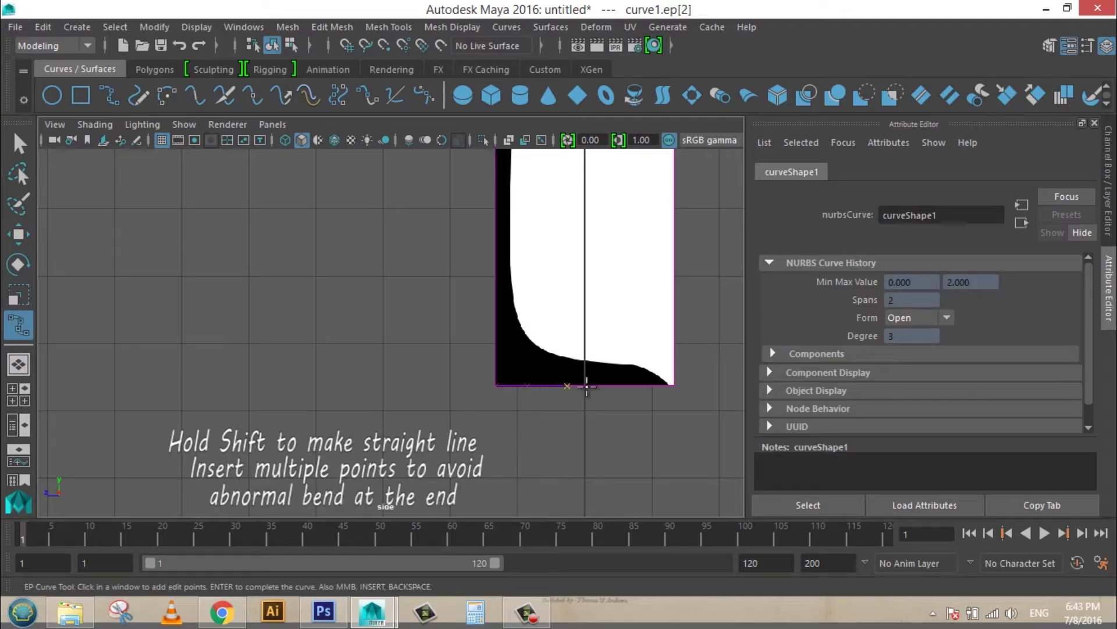
pyautogui.keyDown('shift'); pyautogui.click(601, 385); pyautogui.keyUp('shift')
pyautogui.keyDown('shift'); pyautogui.click(641, 384); pyautogui.keyUp('shift')
pyautogui.keyDown('shift'); pyautogui.click(669, 384); pyautogui.keyUp('shift')
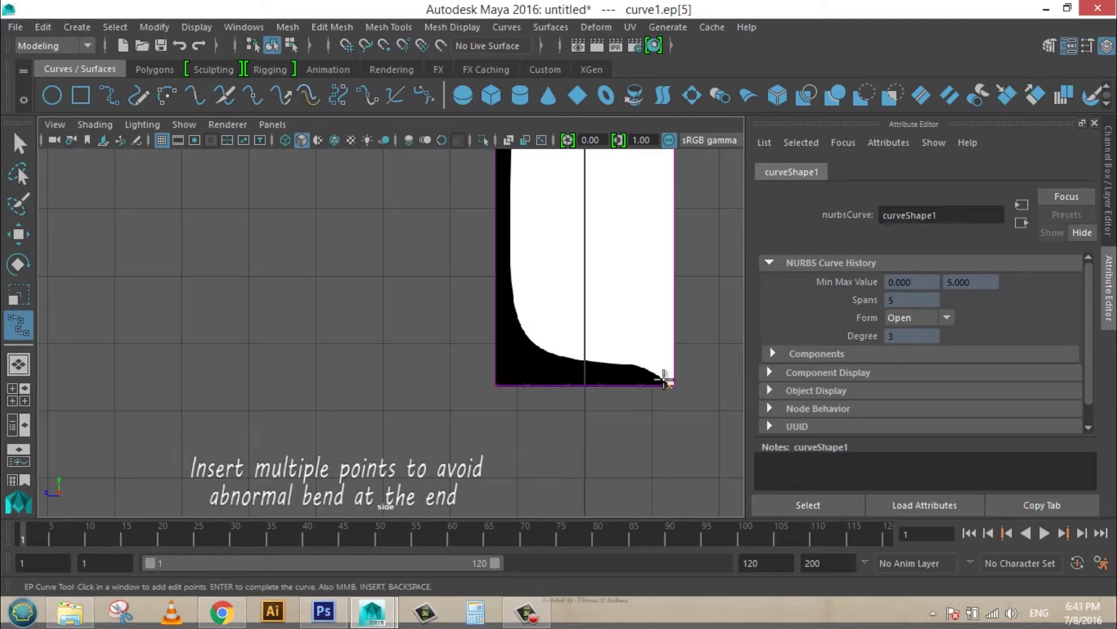
# Step: Continue the curve over the base top and around the bowl, ending on the centre axis
pyautogui.click(658, 376)
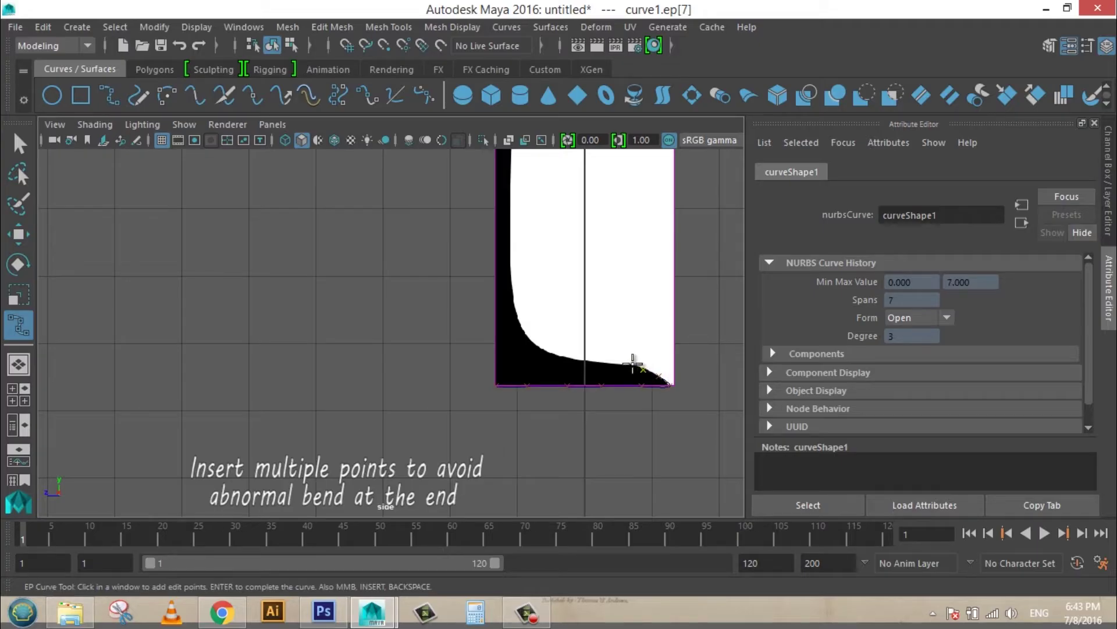
pyautogui.click(564, 354)
pyautogui.click(534, 343)
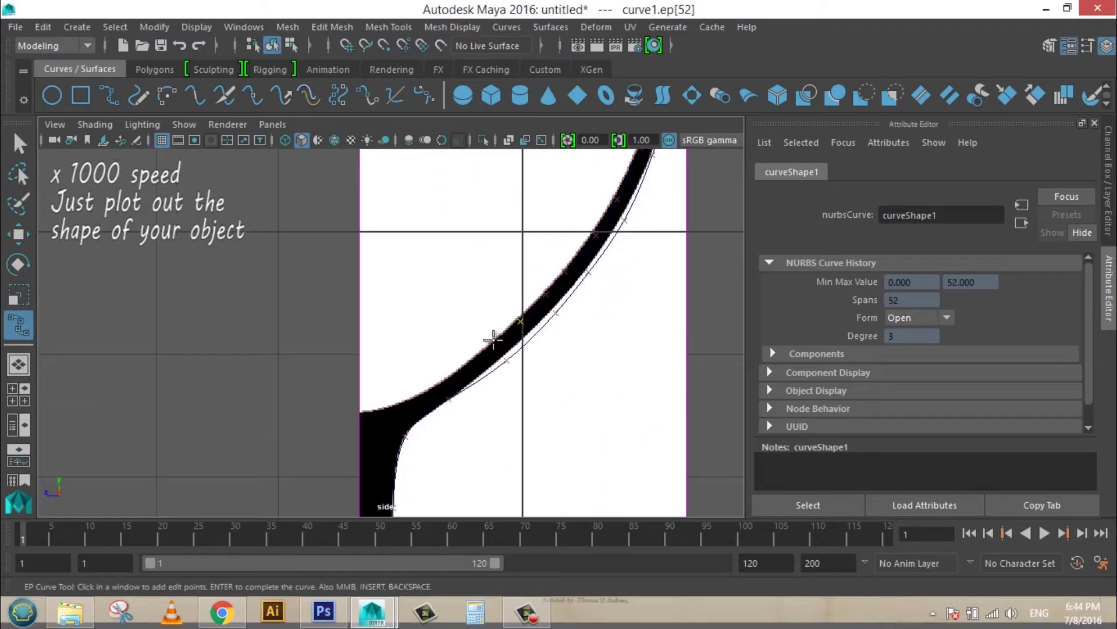
pyautogui.click(469, 362)
pyautogui.click(419, 394)
pyautogui.click(388, 407)
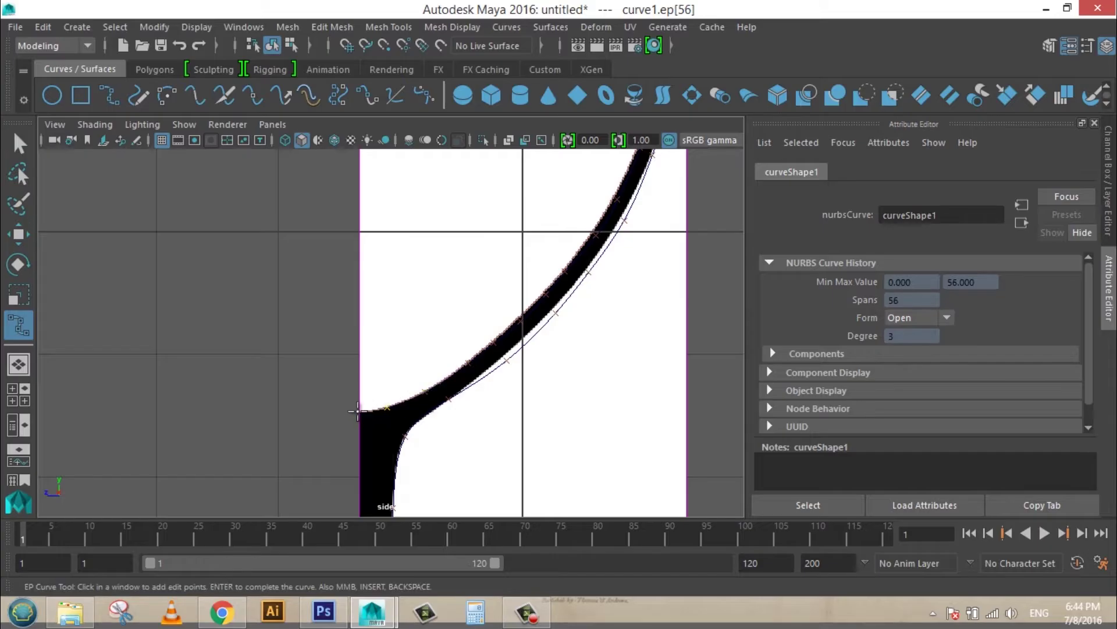
pyautogui.click(359, 411)
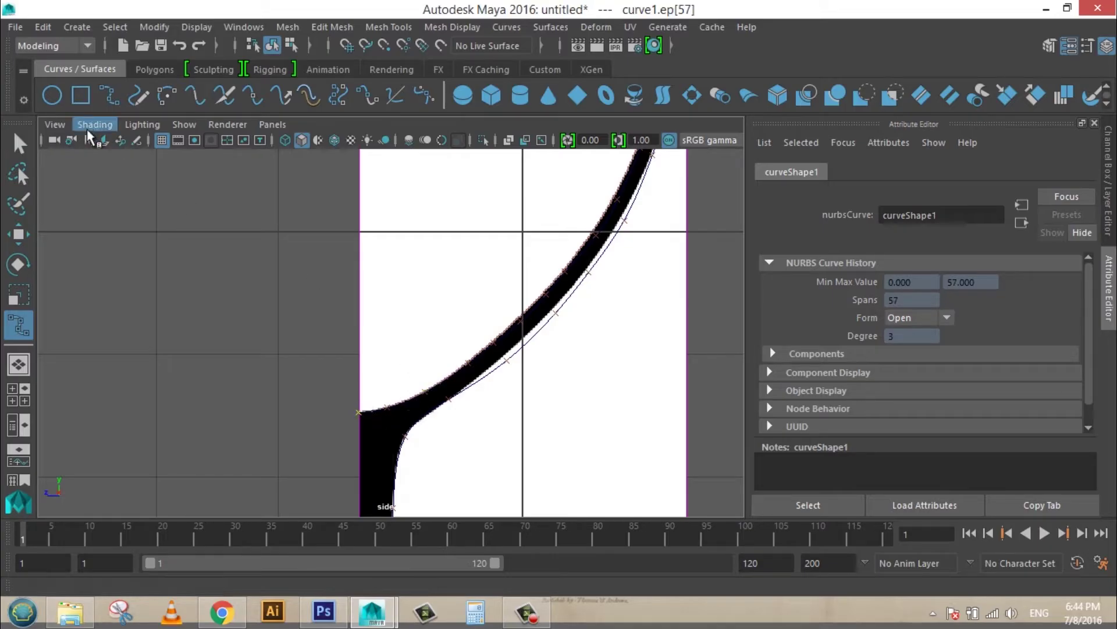
# Step: Finish the curve and move it along X in the four-view layout
pyautogui.click(18, 235)
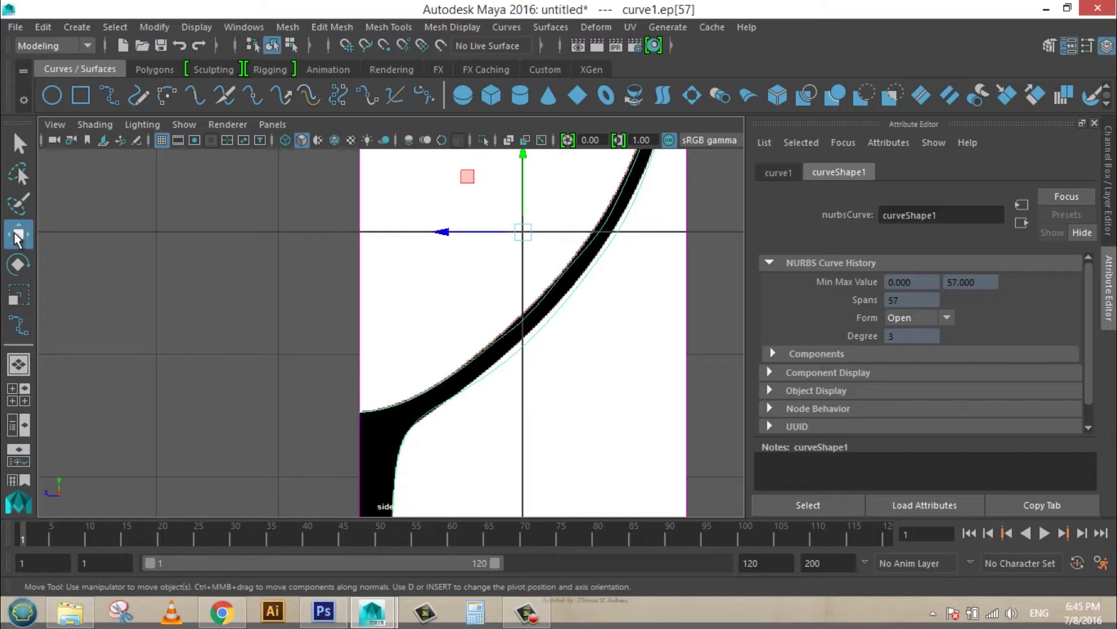
pyautogui.scroll(-10, 407, 267)
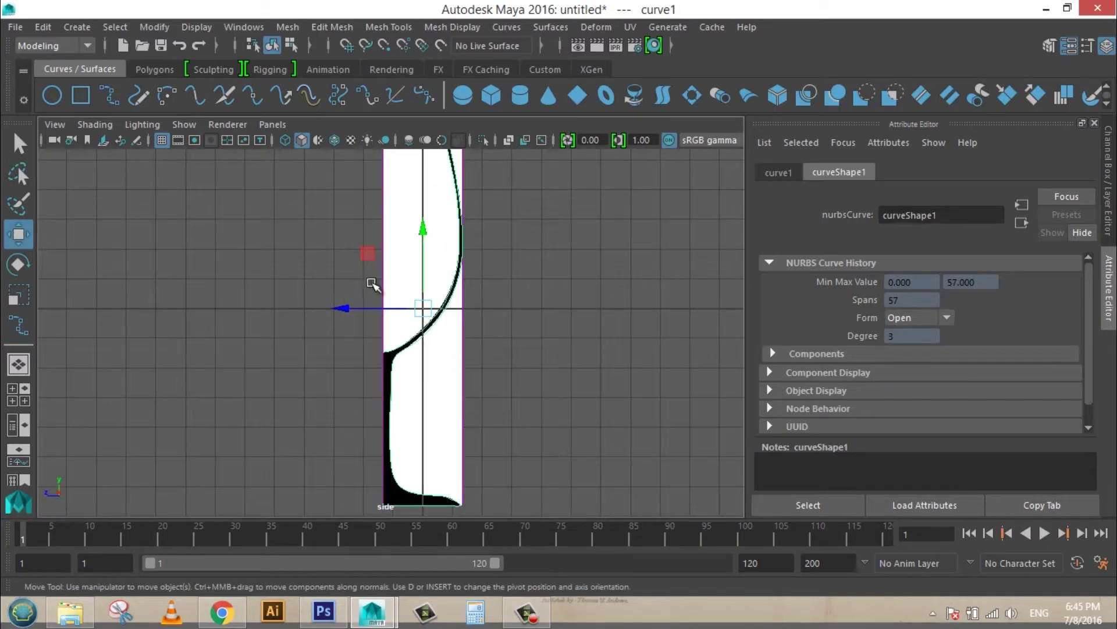
pyautogui.press('space')
pyautogui.moveTo(604, 252)
pyautogui.mouseDown()
pyautogui.moveTo(629, 262)
pyautogui.moveTo(536, 225)
pyautogui.mouseUp()
# Step: Put the image plane on a new hidden layer1, then maximize the perspective view
pyautogui.click(571, 203)
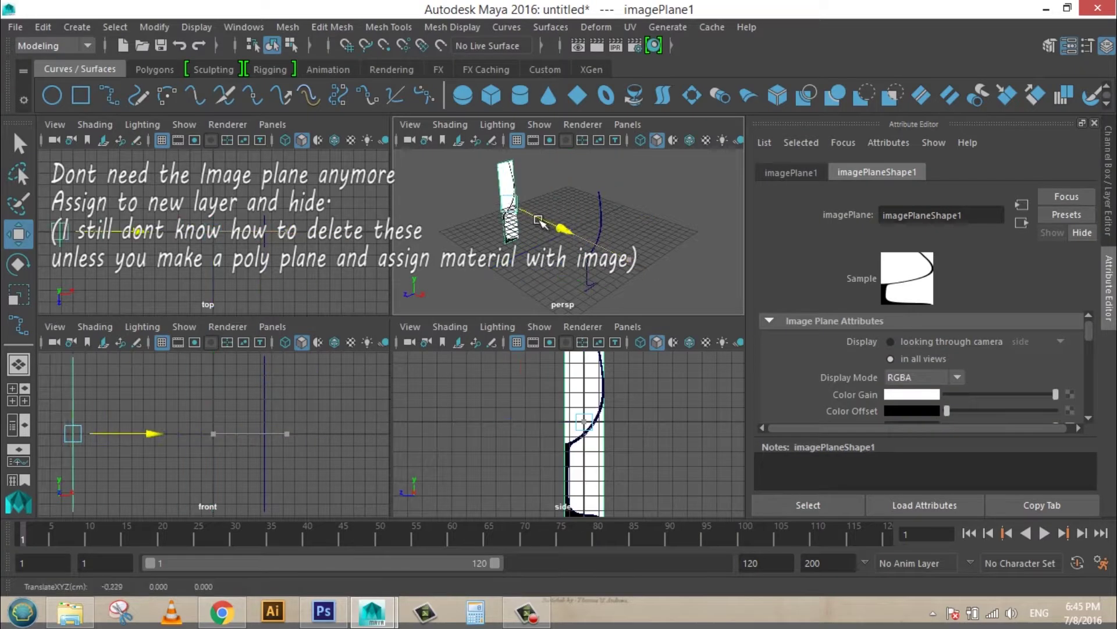
pyautogui.click(1109, 191)
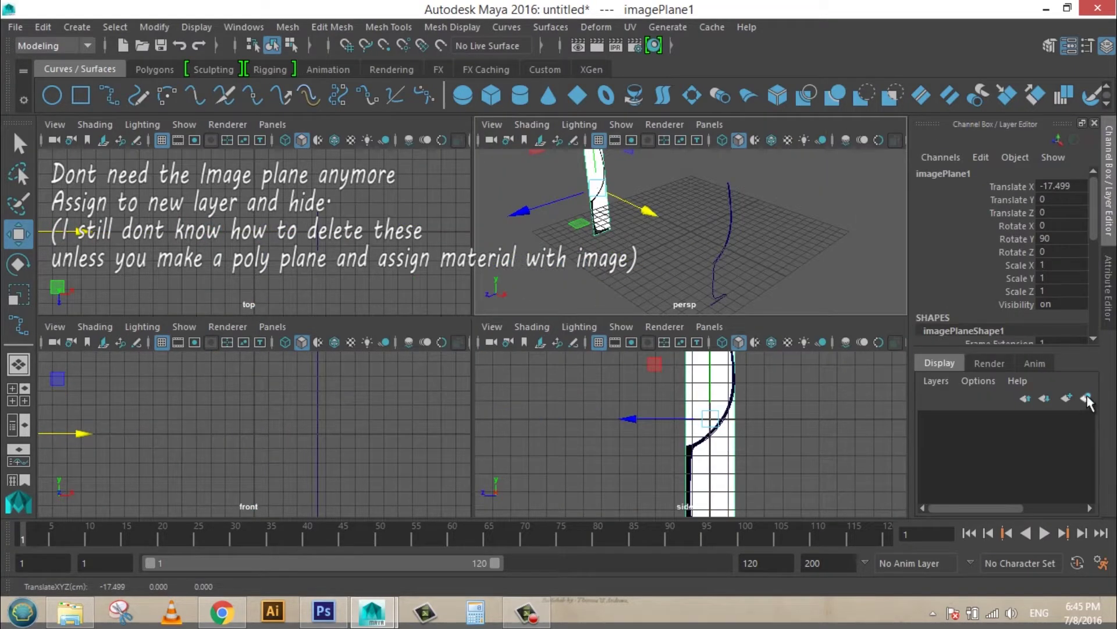
pyautogui.click(929, 419)
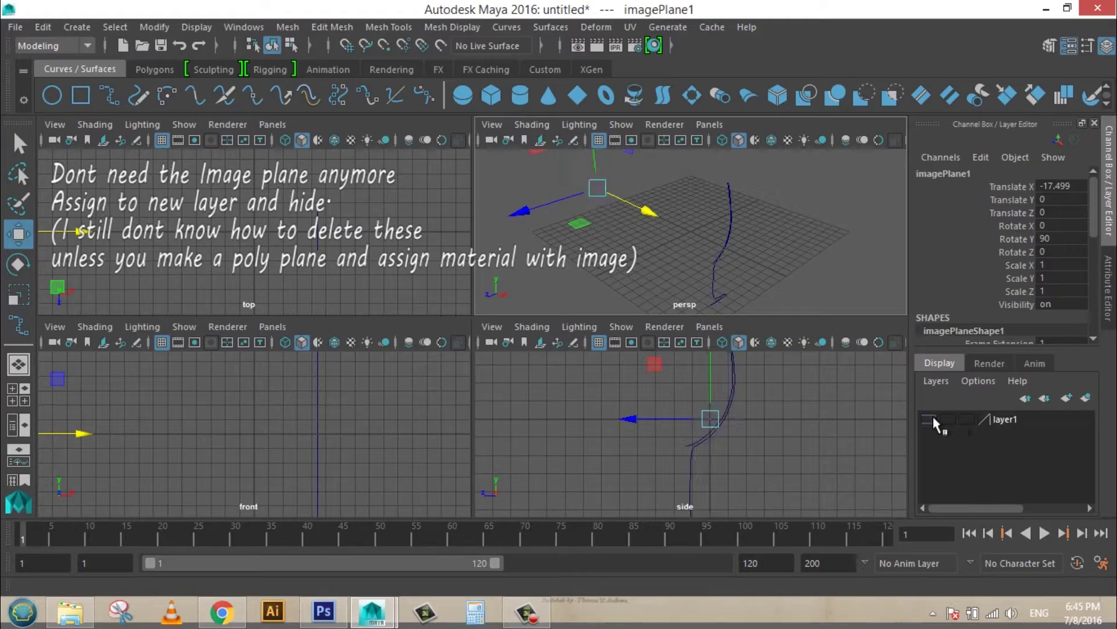
pyautogui.click(722, 252)
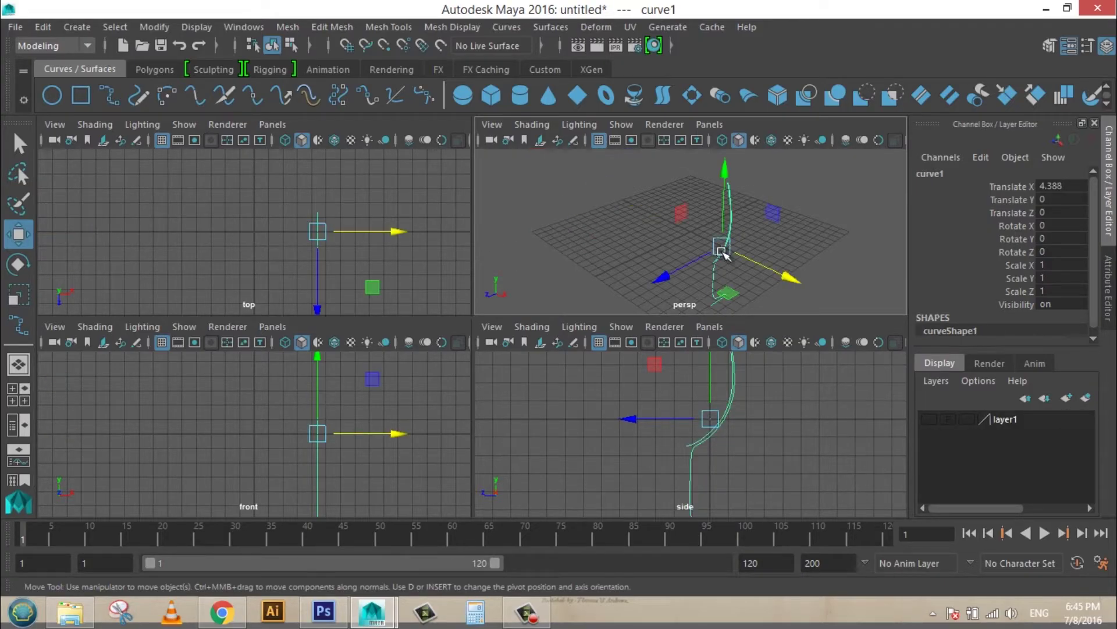
pyautogui.press('space')
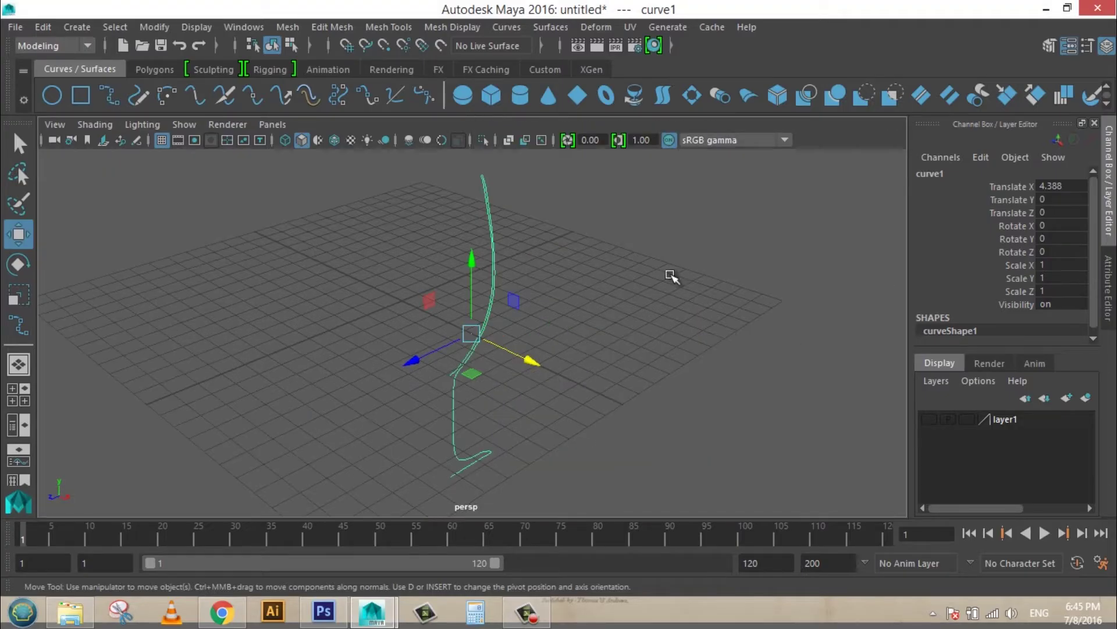
pyautogui.click(508, 30)
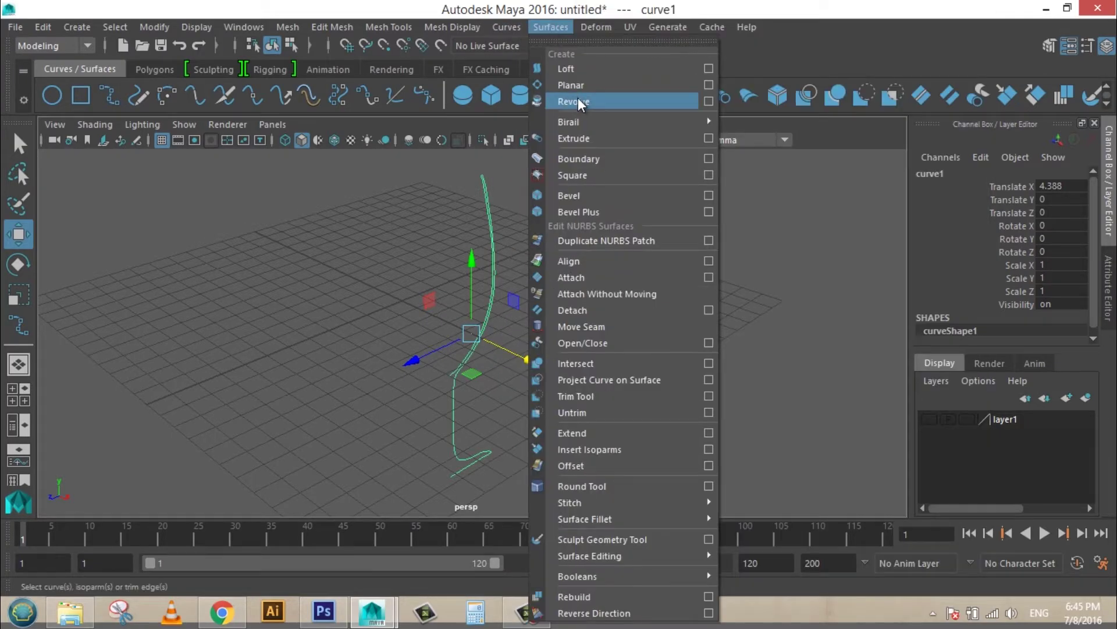
pyautogui.click(587, 100)
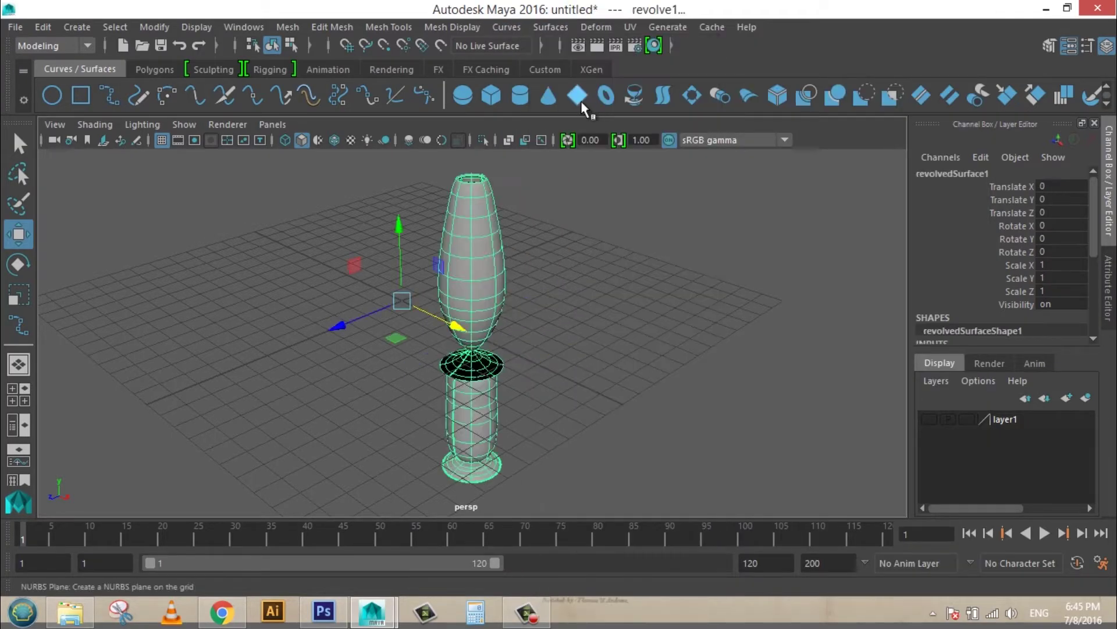
pyautogui.moveTo(564, 347)
pyautogui.keyDown('alt'); pyautogui.mouseDown()
pyautogui.moveTo(569, 302)
pyautogui.moveTo(511, 294)
pyautogui.moveTo(556, 315)
pyautogui.mouseUp(); pyautogui.keyUp('alt')
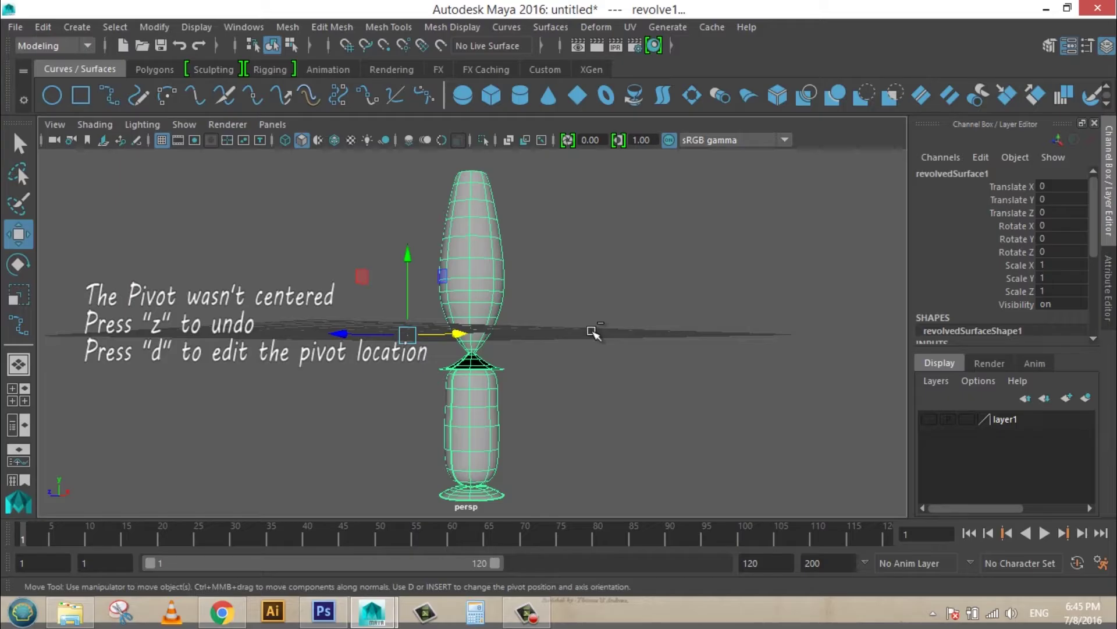
pyautogui.press('z')
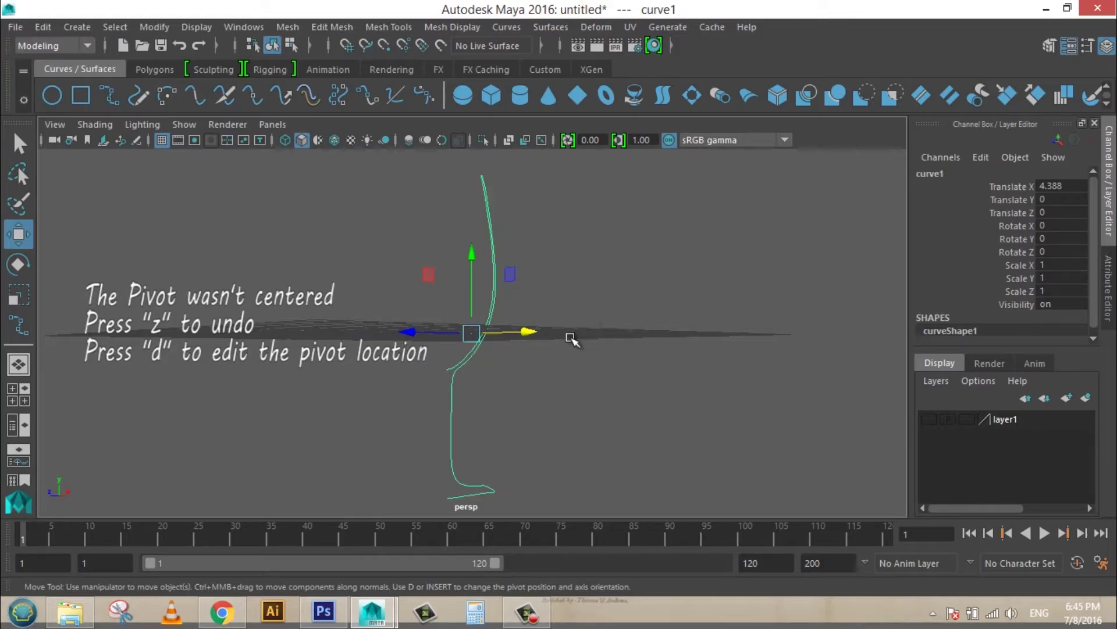
# Step: In the maximized side view, start moving curve1's pivot left and down toward the curve
pyautogui.moveTo(493, 394)
pyautogui.keyDown('alt'); pyautogui.mouseDown()
pyautogui.moveTo(482, 374)
pyautogui.moveTo(415, 389)
pyautogui.mouseUp(); pyautogui.keyUp('alt')
pyautogui.press('space')
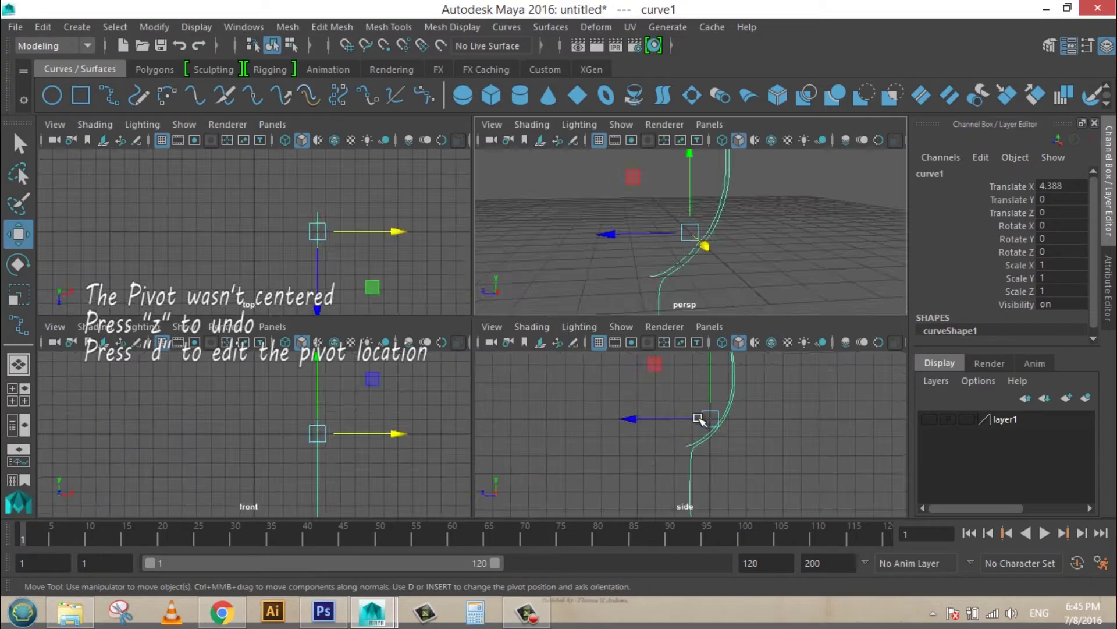
pyautogui.press('space')
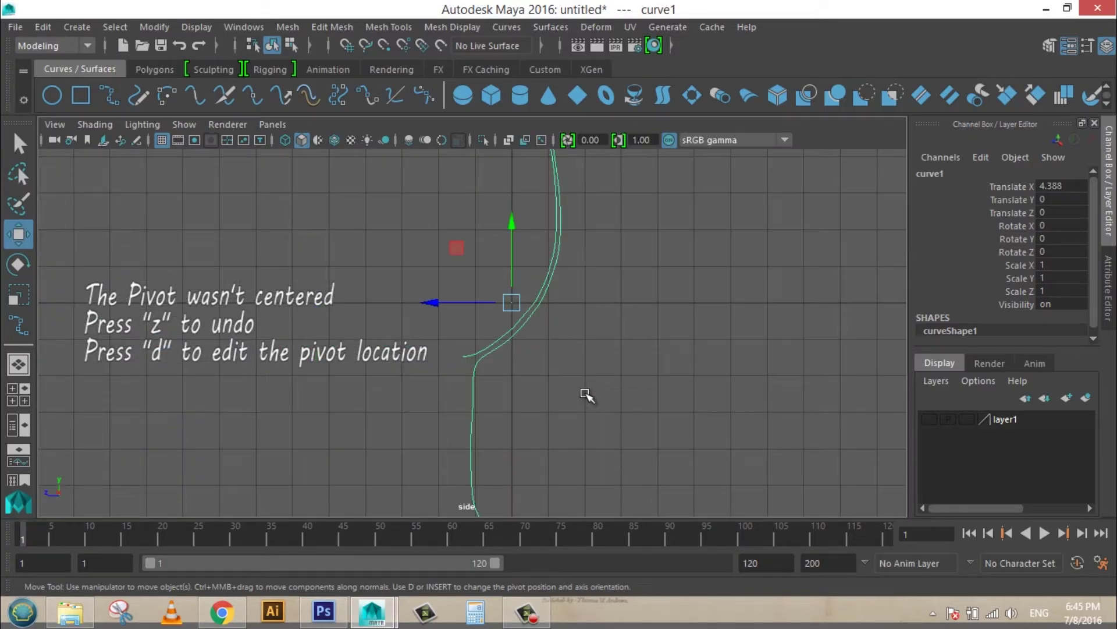
pyautogui.press('d')
pyautogui.moveTo(450, 303); pyautogui.dragTo(399, 302)
pyautogui.press('d')
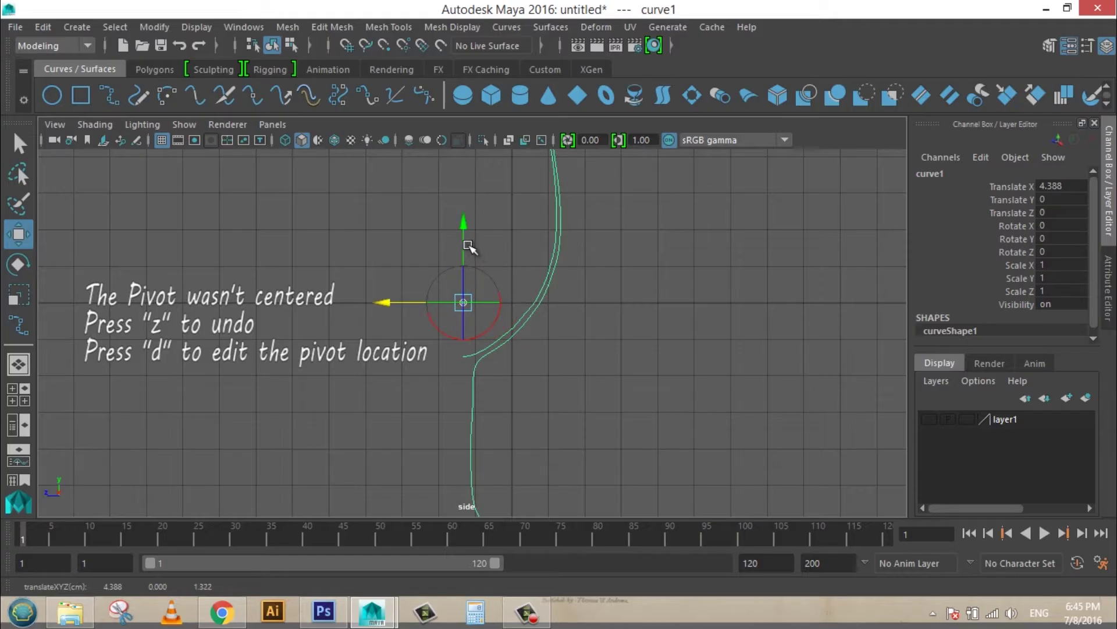
pyautogui.moveTo(463, 243); pyautogui.dragTo(456, 295)
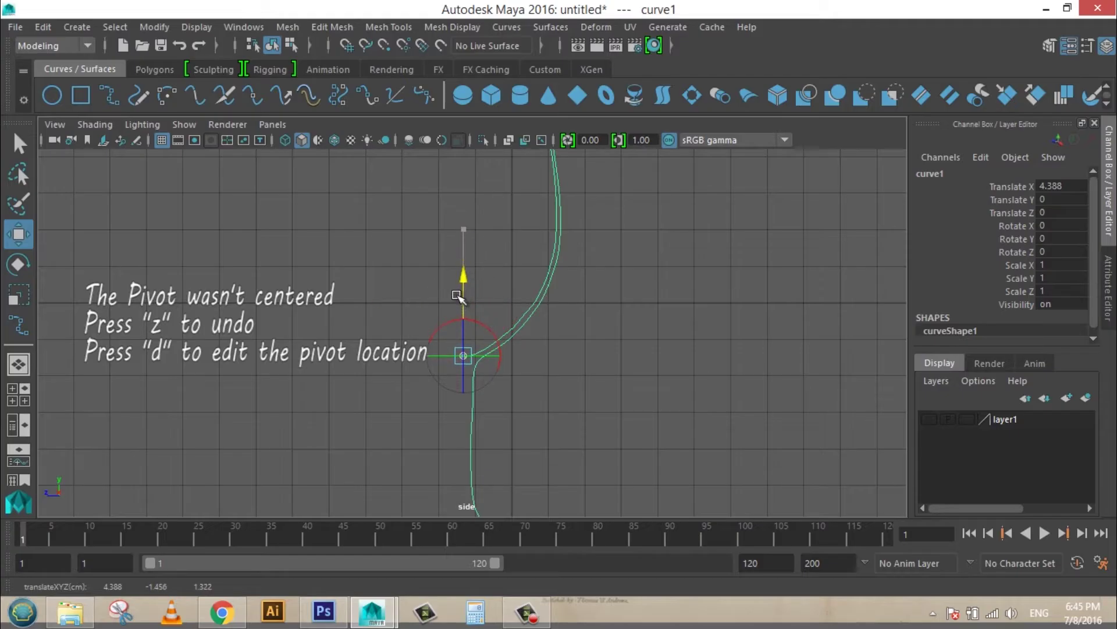
# Step: Zoom in and snap the pivot onto the curve's inner end on the central axis
pyautogui.scroll(3, 444, 410)
pyautogui.scroll(2, 506, 337)
pyautogui.scroll(3, 541, 257)
pyautogui.scroll(2, 485, 332)
pyautogui.scroll(3, 484, 331)
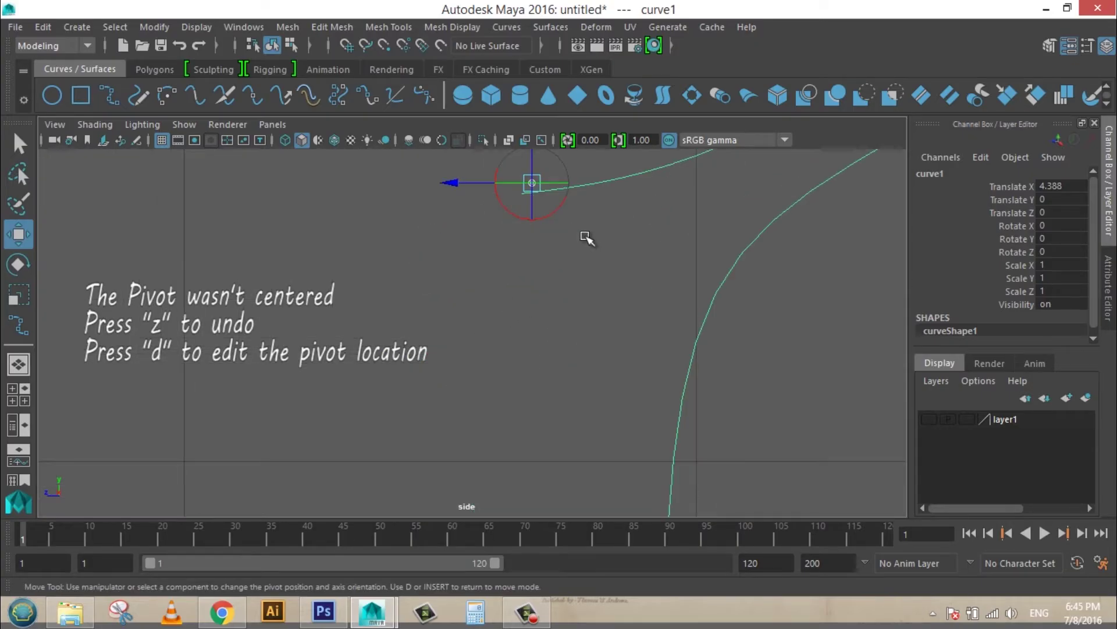
pyautogui.keyDown('alt'); pyautogui.moveTo(579, 274); pyautogui.dragTo(522, 276, button='middle'); pyautogui.keyUp('alt')
pyautogui.moveTo(464, 273); pyautogui.dragTo(444, 274)
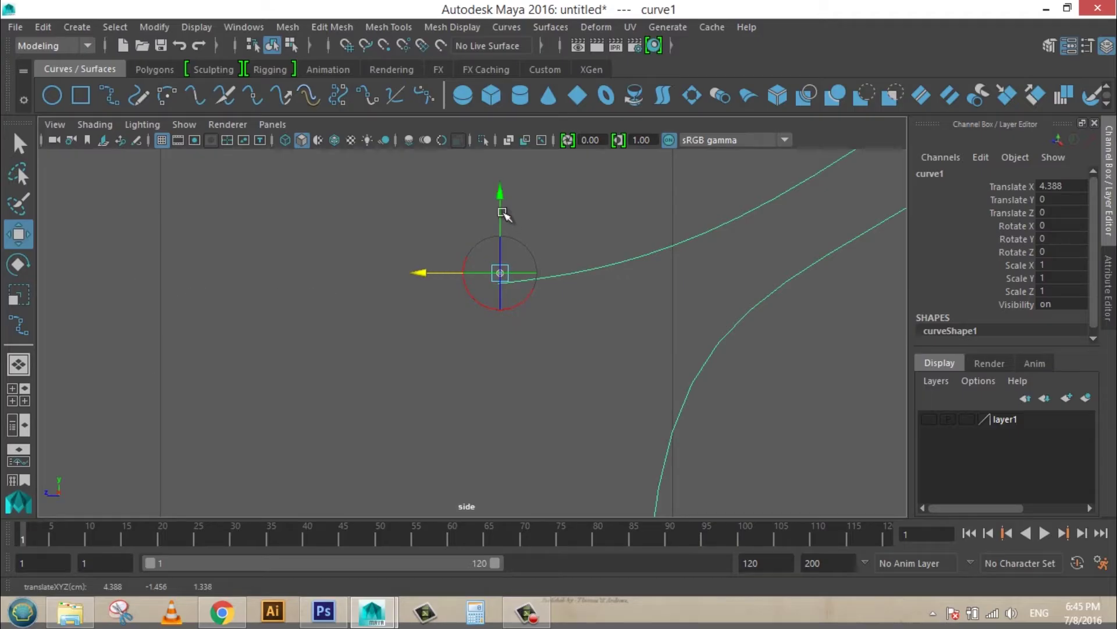
pyautogui.press('d')
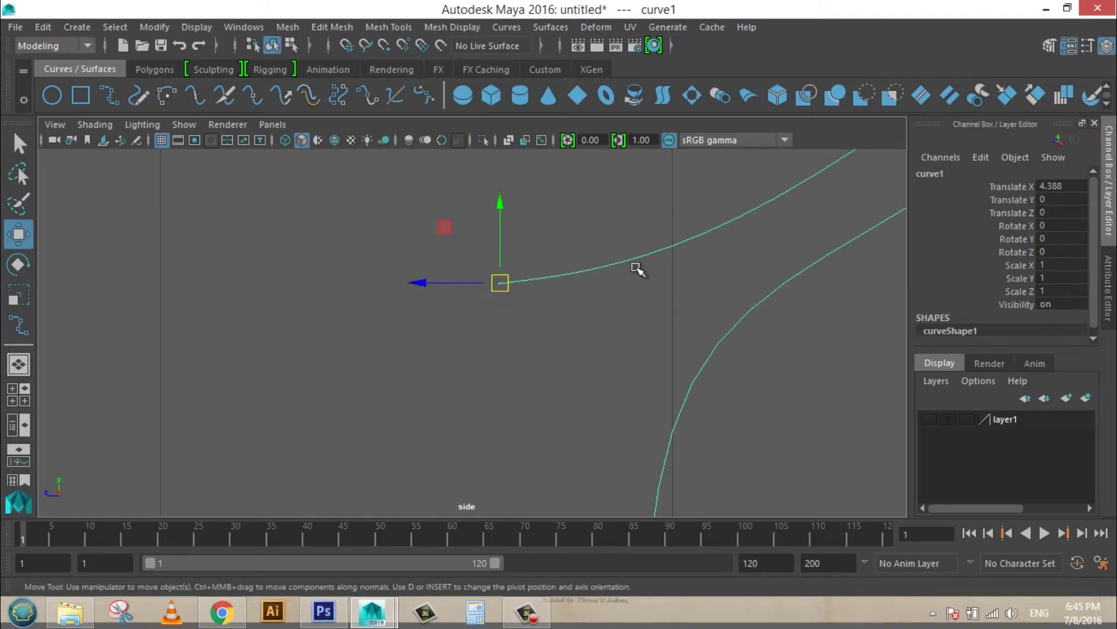
# Step: Return to the maximized perspective view at a higher camera angle
pyautogui.scroll(-3, 623, 268)
pyautogui.scroll(-1, 594, 287)
pyautogui.press('space')
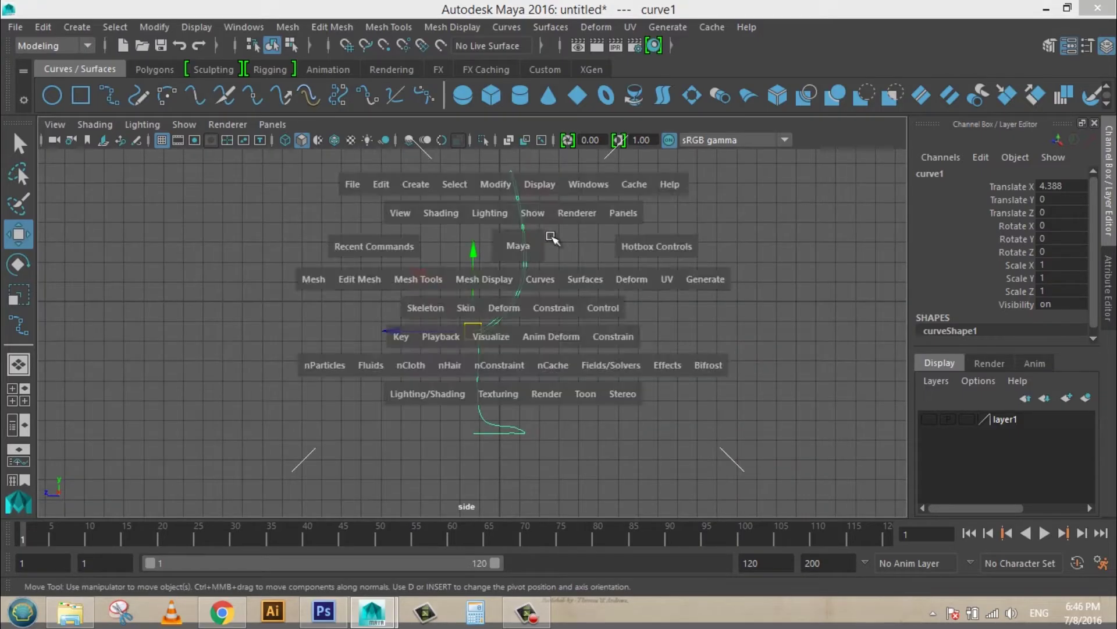
pyautogui.press('space')
pyautogui.moveTo(603, 249)
pyautogui.keyDown('alt'); pyautogui.mouseDown()
pyautogui.moveTo(507, 294)
pyautogui.moveTo(567, 343)
pyautogui.moveTo(534, 241)
pyautogui.mouseUp(); pyautogui.keyUp('alt')
pyautogui.click(496, 27)
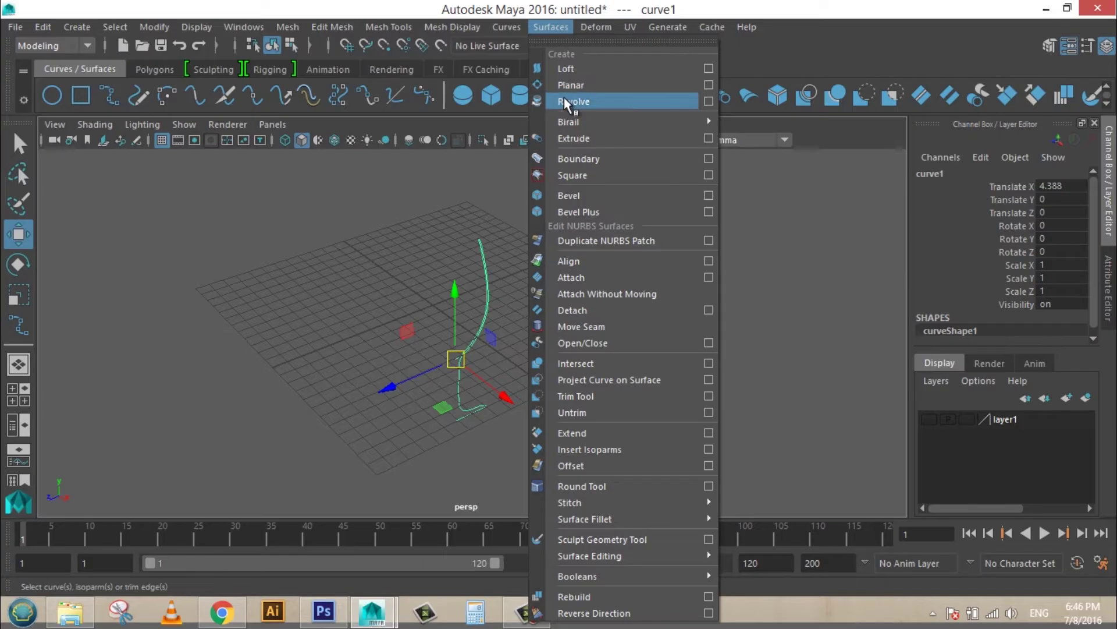
# Step: Revolve curve1 into revolvedSurface1, lift the glass upward, and delete curve1
pyautogui.click(564, 100)
pyautogui.click(582, 343)
pyautogui.keyDown('alt'); pyautogui.moveTo(629, 394); pyautogui.dragTo(541, 363); pyautogui.keyUp('alt')
pyautogui.moveTo(460, 295); pyautogui.dragTo(531, 182, button='right')
pyautogui.click(479, 274)
pyautogui.moveTo(456, 294)
pyautogui.mouseDown()
pyautogui.moveTo(446, 255)
pyautogui.moveTo(483, 239)
pyautogui.moveTo(435, 229)
pyautogui.mouseUp()
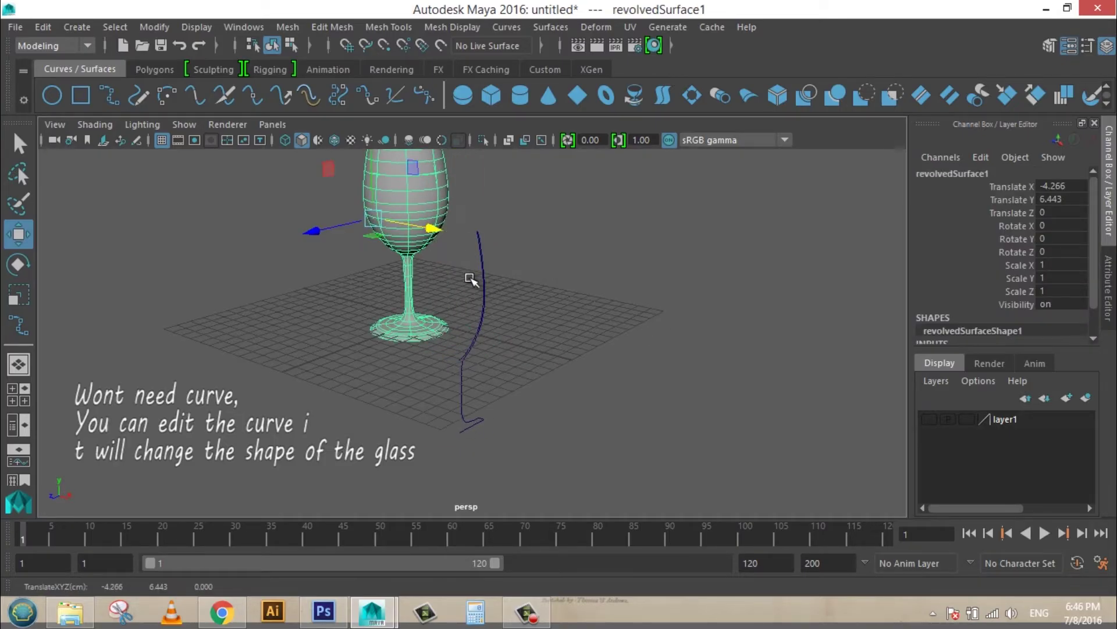
pyautogui.moveTo(465, 274); pyautogui.dragTo(526, 319)
pyautogui.press('Delete')
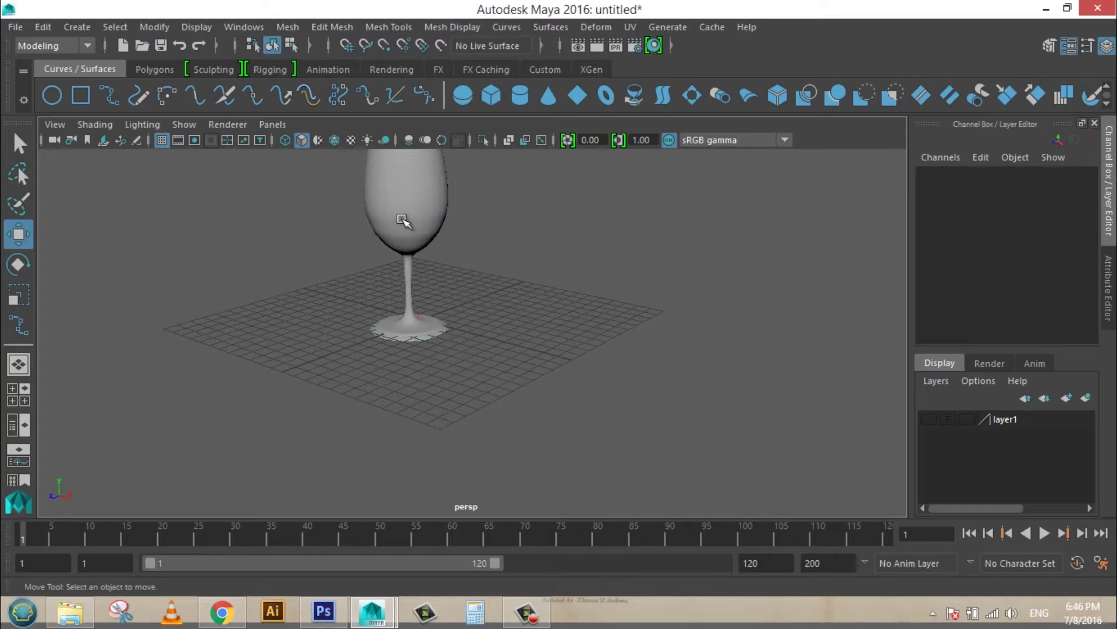
# Step: Assign a new mia_material_x_passes material to the wine glass
pyautogui.click(405, 201)
pyautogui.rightClick(409, 173)
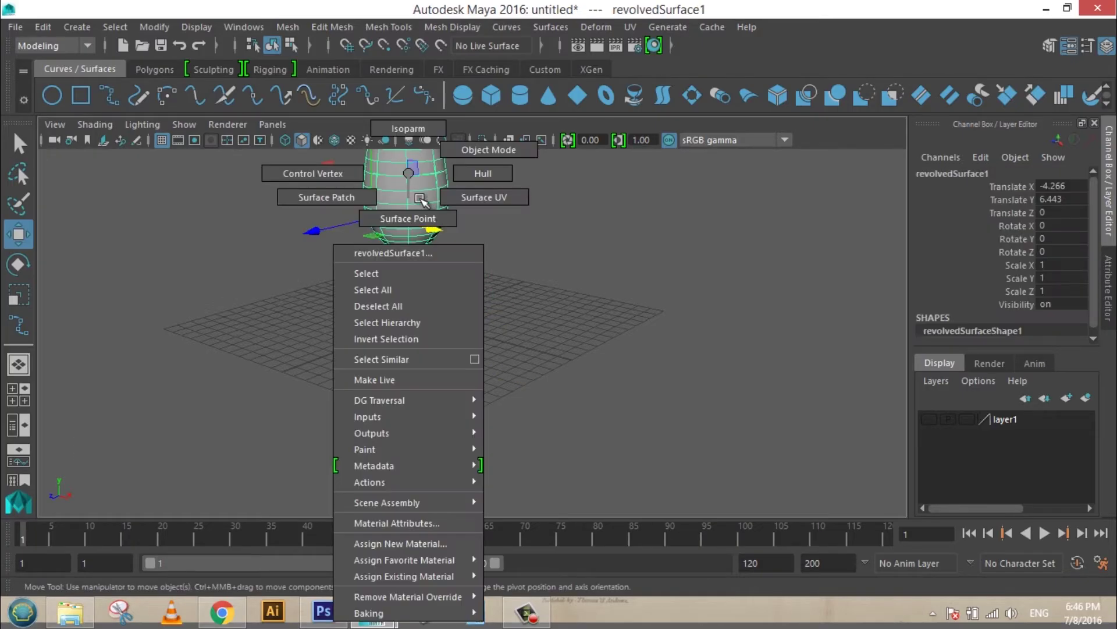
pyautogui.click(401, 547)
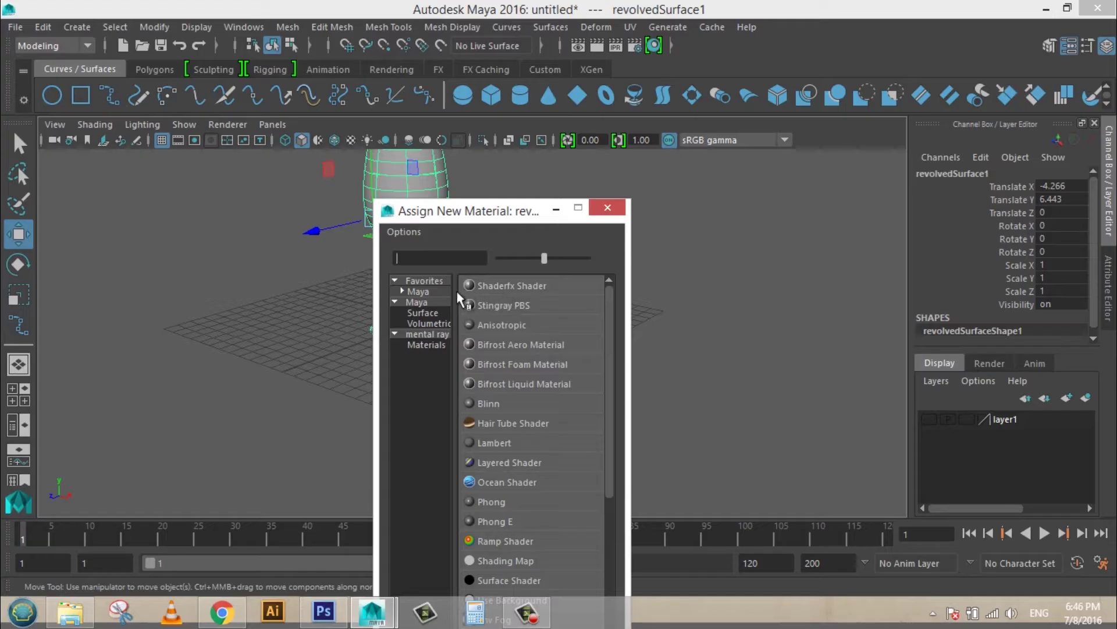
pyautogui.write('mi')
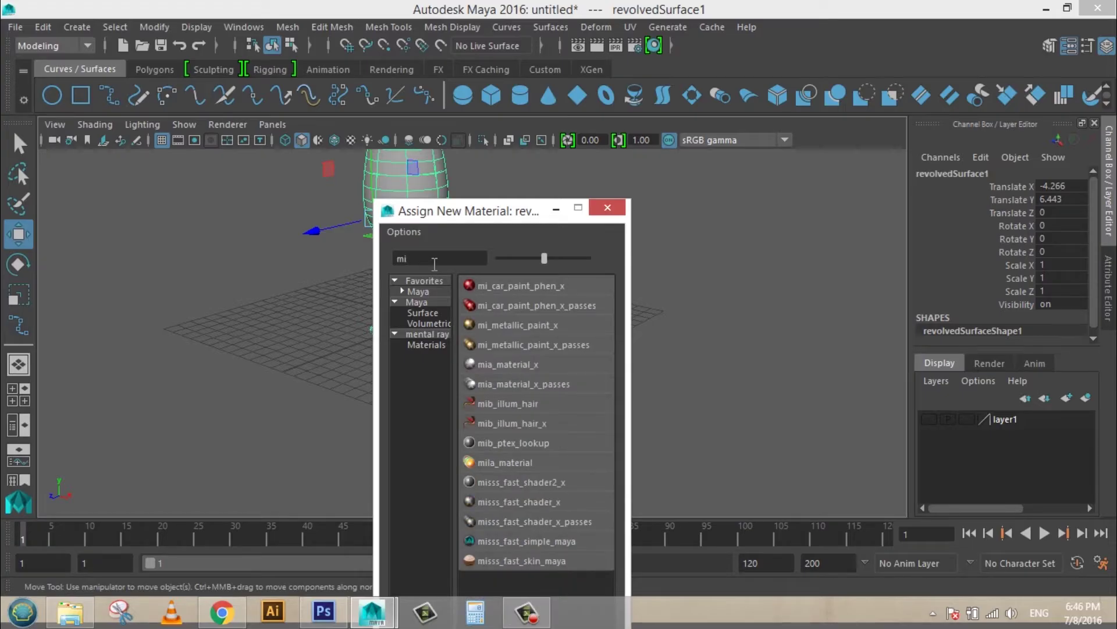
pyautogui.write('a')
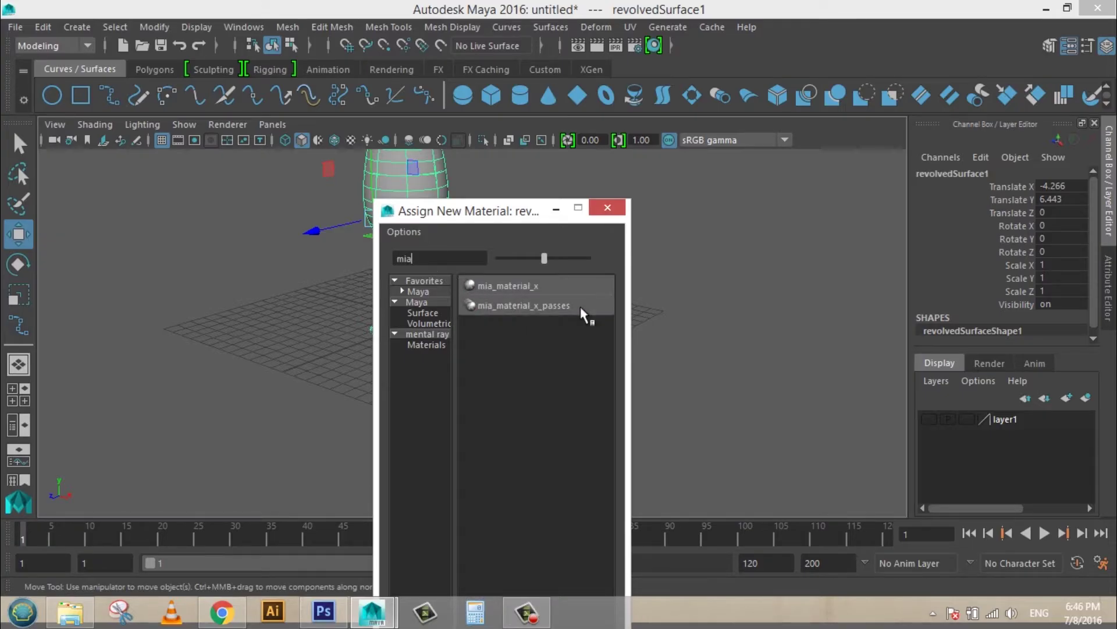
pyautogui.click(520, 305)
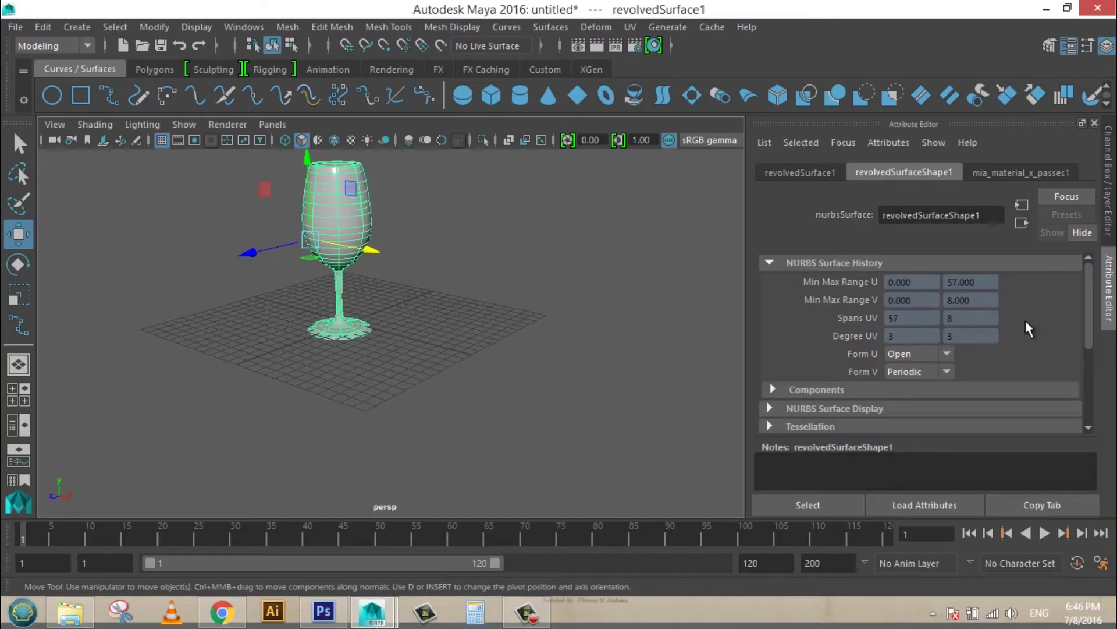
# Step: Replace the material's settings with the GlassThin preset
pyautogui.click(1043, 173)
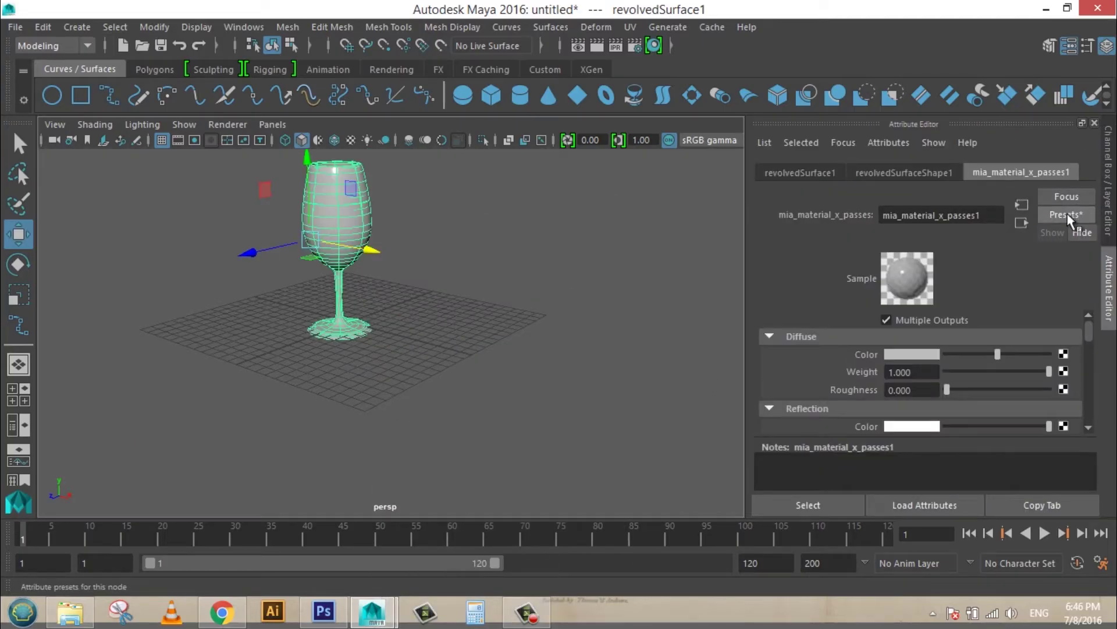
pyautogui.click(1067, 214)
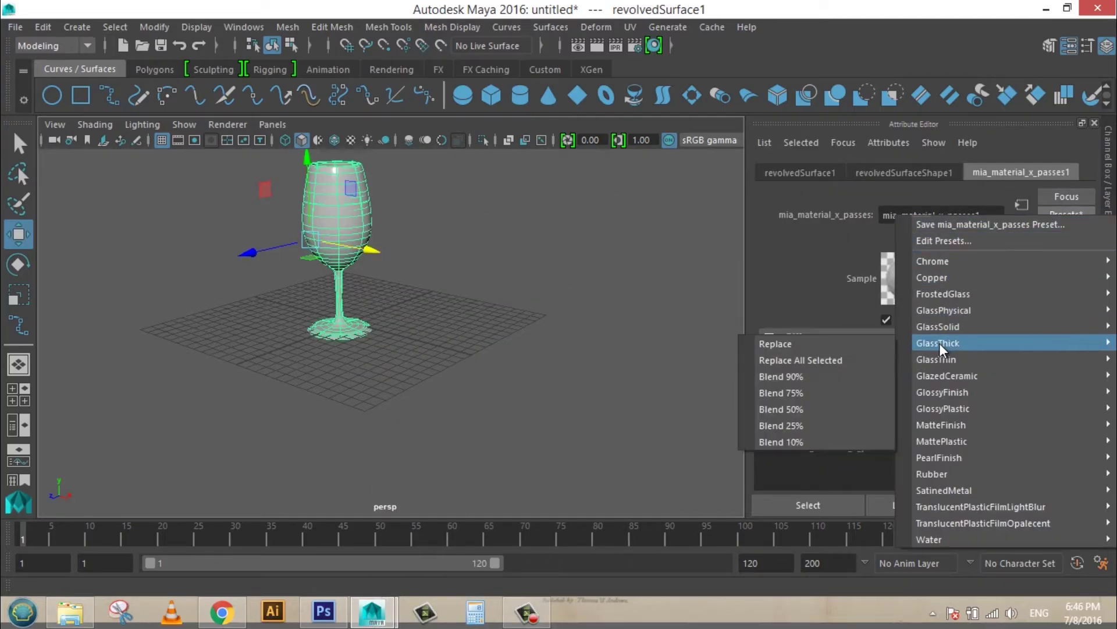
pyautogui.moveTo(937, 359)
pyautogui.click(790, 357)
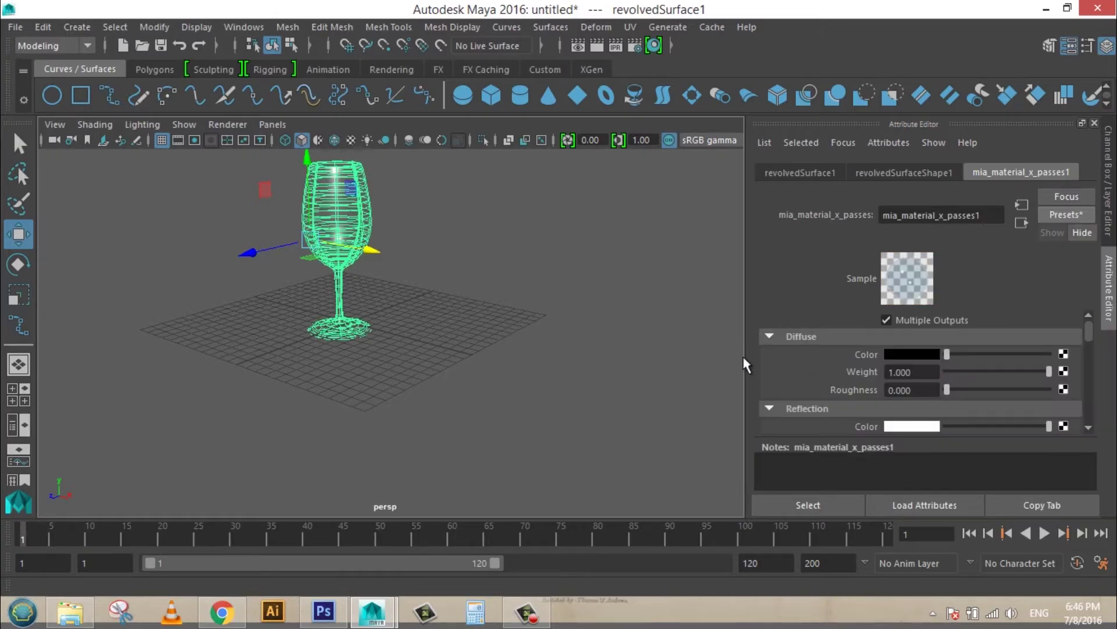
pyautogui.moveTo(489, 247)
pyautogui.keyDown('alt'); pyautogui.mouseDown()
pyautogui.moveTo(479, 269)
pyautogui.moveTo(534, 334)
pyautogui.moveTo(568, 330)
pyautogui.mouseUp(); pyautogui.keyUp('alt')
pyautogui.moveTo(573, 398)
pyautogui.keyDown('alt'); pyautogui.mouseDown()
pyautogui.moveTo(569, 377)
pyautogui.moveTo(629, 387)
pyautogui.mouseUp(); pyautogui.keyUp('alt')
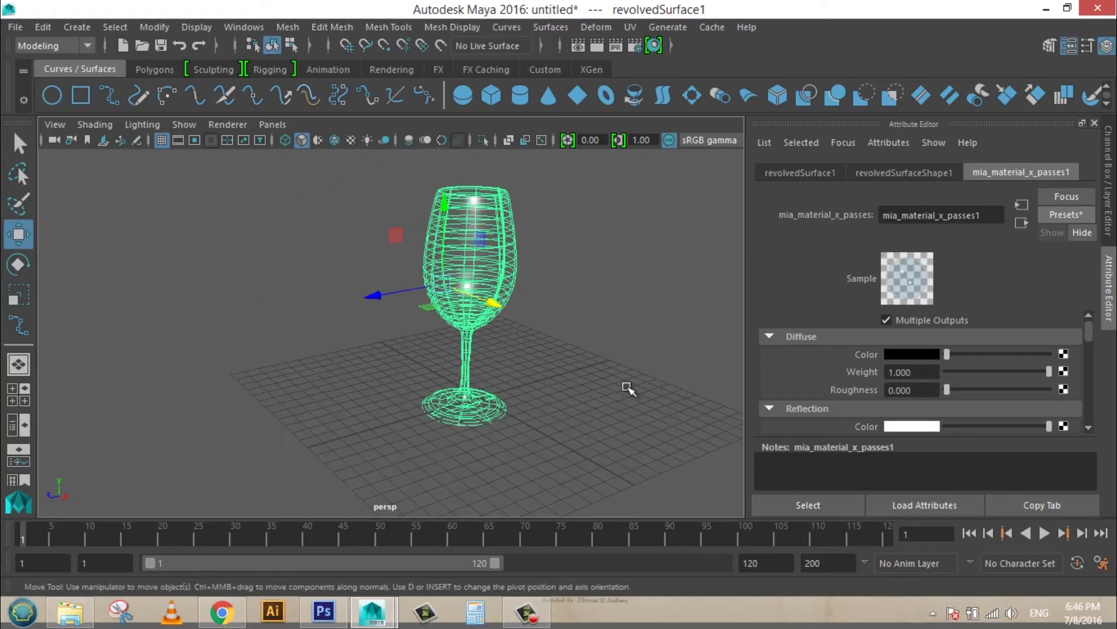
# Step: Draw a large polygon plane behind the glass and scale it wider along X
pyautogui.click(144, 69)
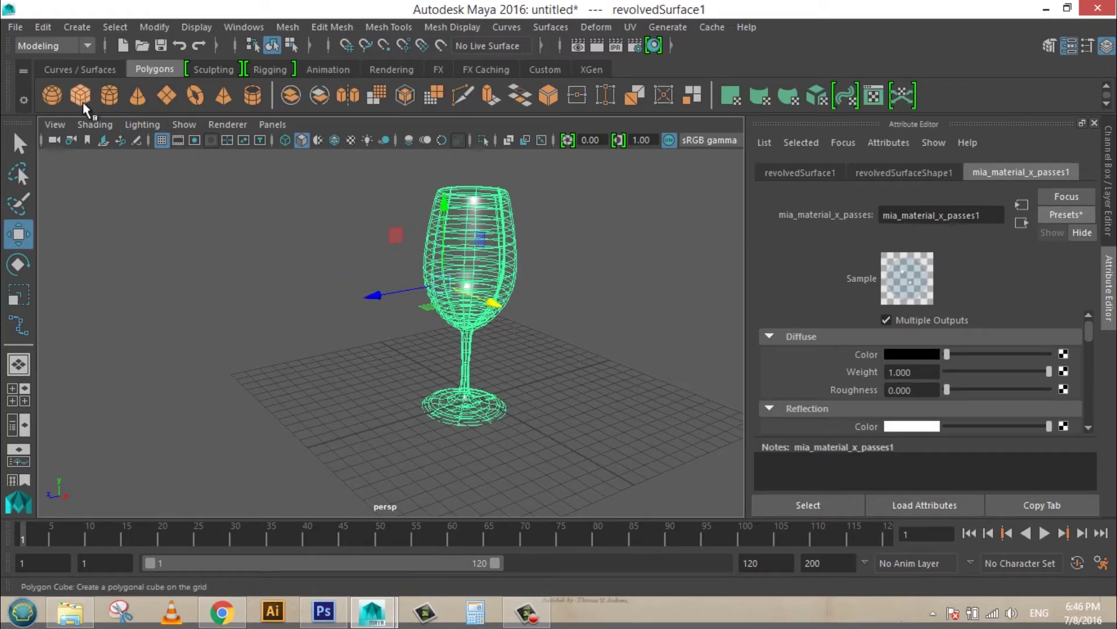
pyautogui.press('g')
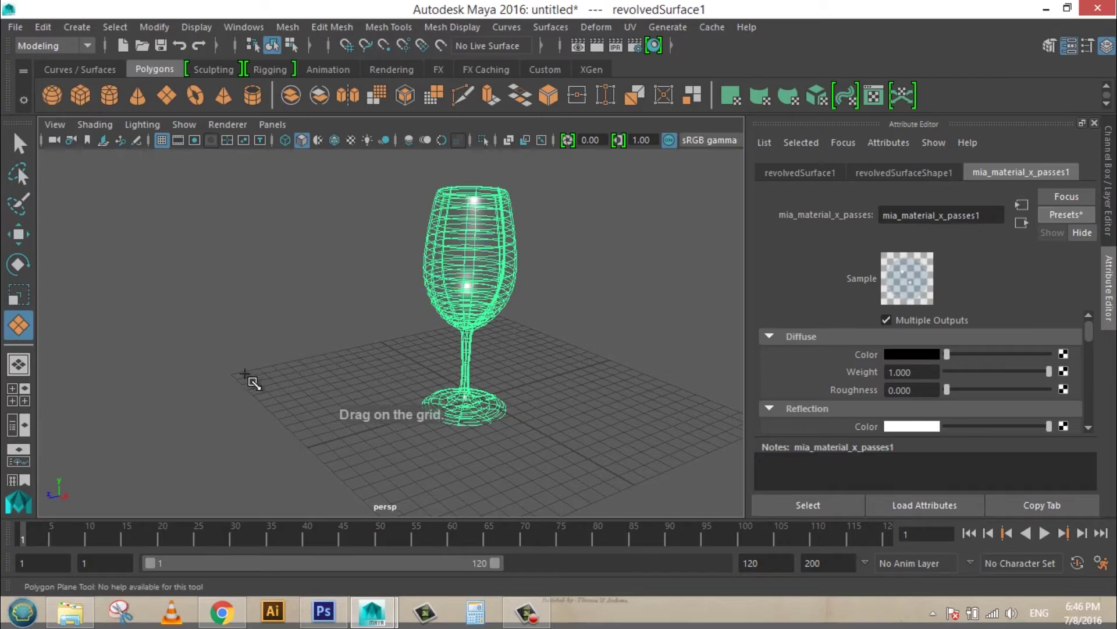
pyautogui.moveTo(242, 377); pyautogui.dragTo(763, 420)
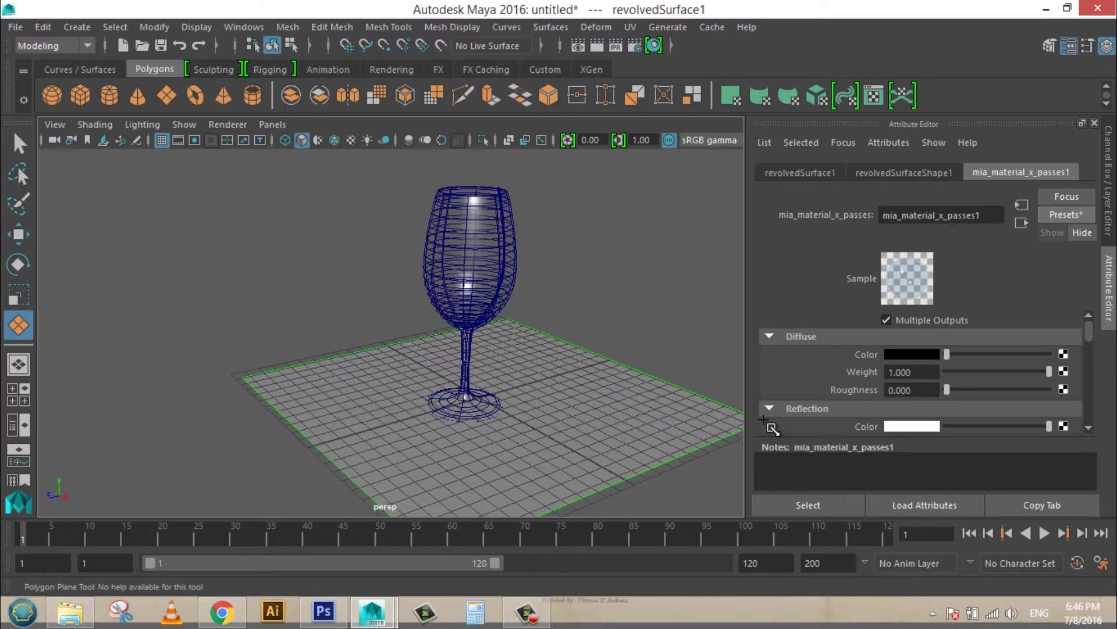
pyautogui.moveTo(767, 423); pyautogui.dragTo(766, 422)
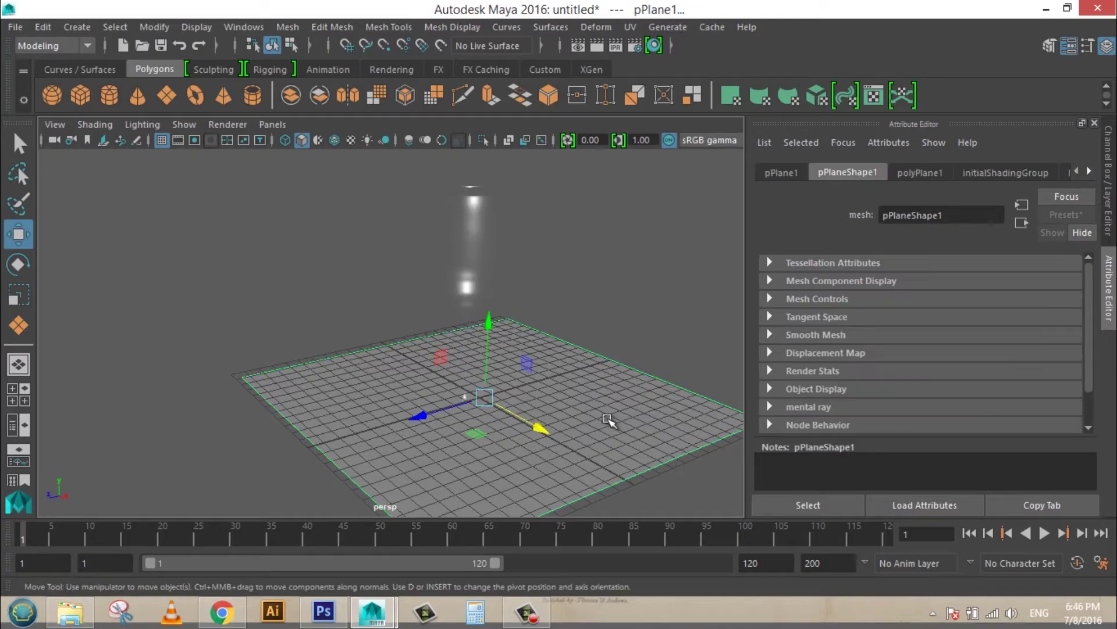
pyautogui.moveTo(533, 427)
pyautogui.mouseDown()
pyautogui.moveTo(407, 331)
pyautogui.moveTo(459, 401)
pyautogui.moveTo(473, 395)
pyautogui.mouseUp()
pyautogui.press('r')
pyautogui.moveTo(301, 349); pyautogui.dragTo(215, 370)
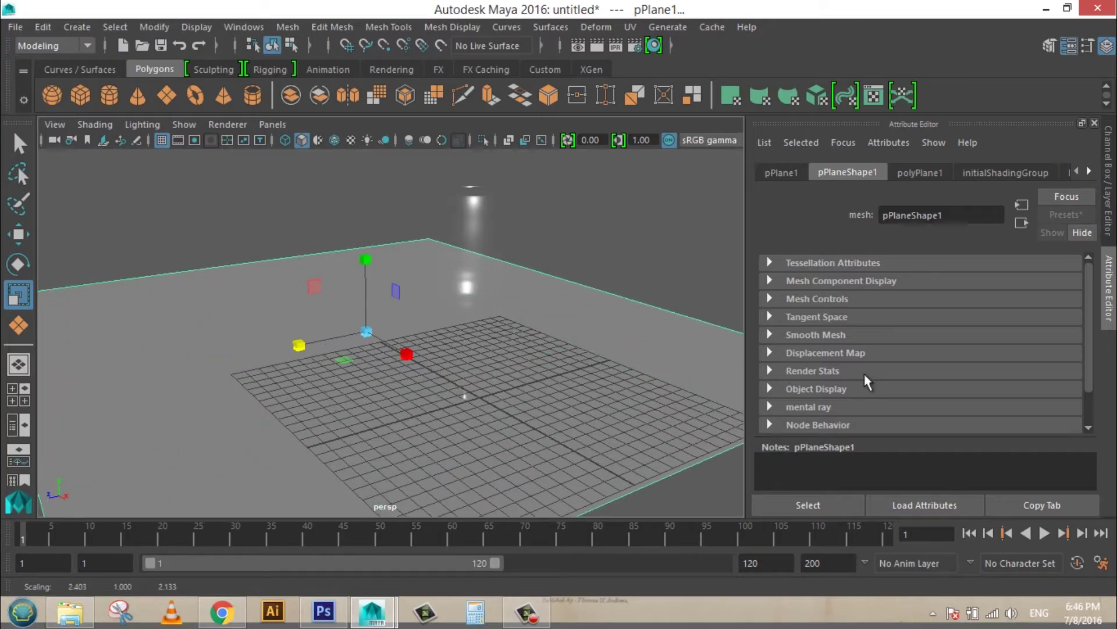
# Step: Set polyPlane1 Subdivisions Width and Height to 50 in the Channel Box
pyautogui.click(1109, 174)
pyautogui.scroll(-3, 1090, 245)
pyautogui.click(1054, 278)
pyautogui.click(1051, 298)
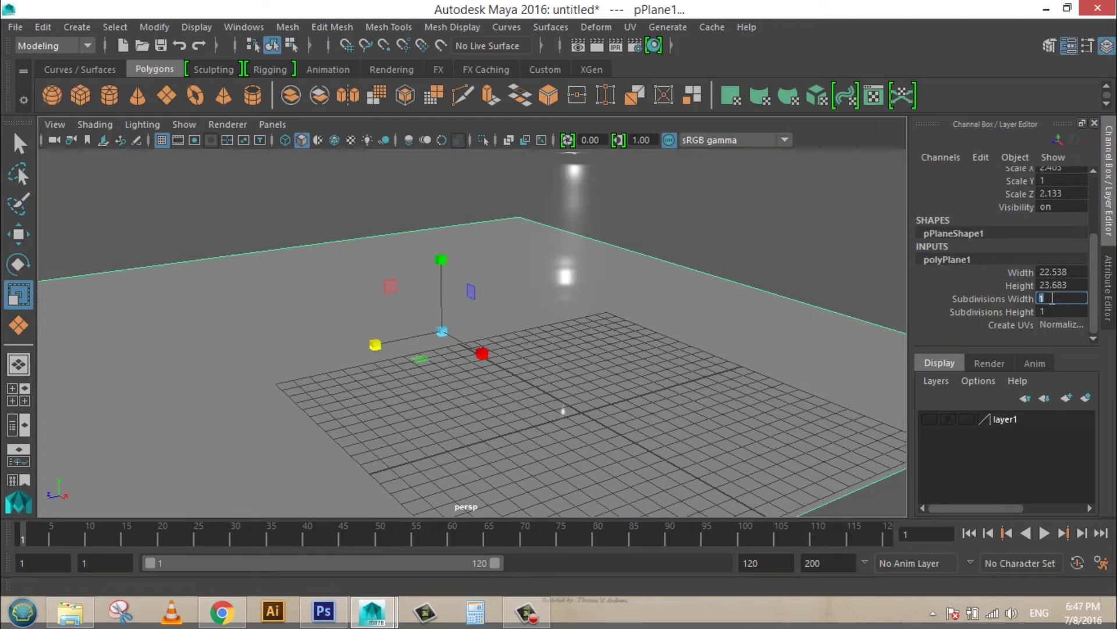
pyautogui.click(1051, 312)
pyautogui.write('50')
pyautogui.press('Return')
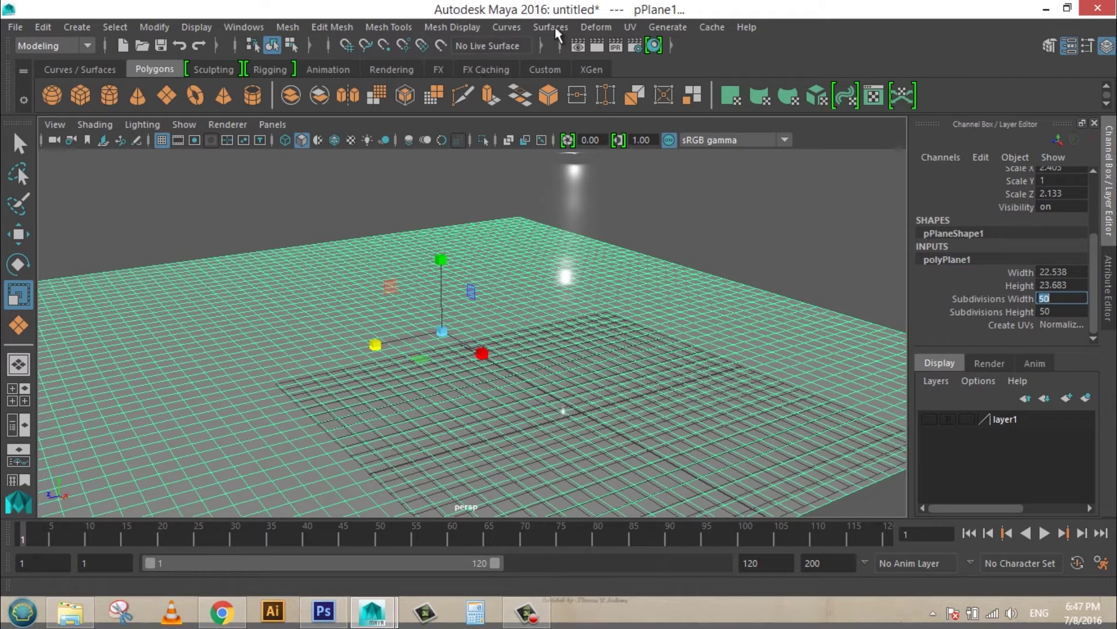
pyautogui.click(592, 26)
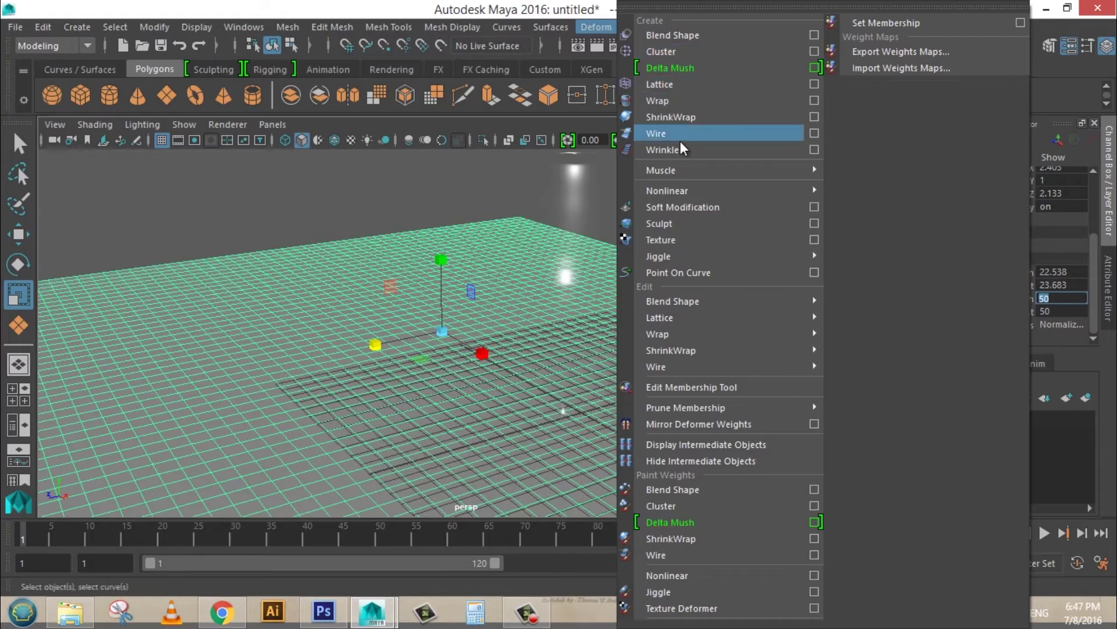
pyautogui.moveTo(667, 190)
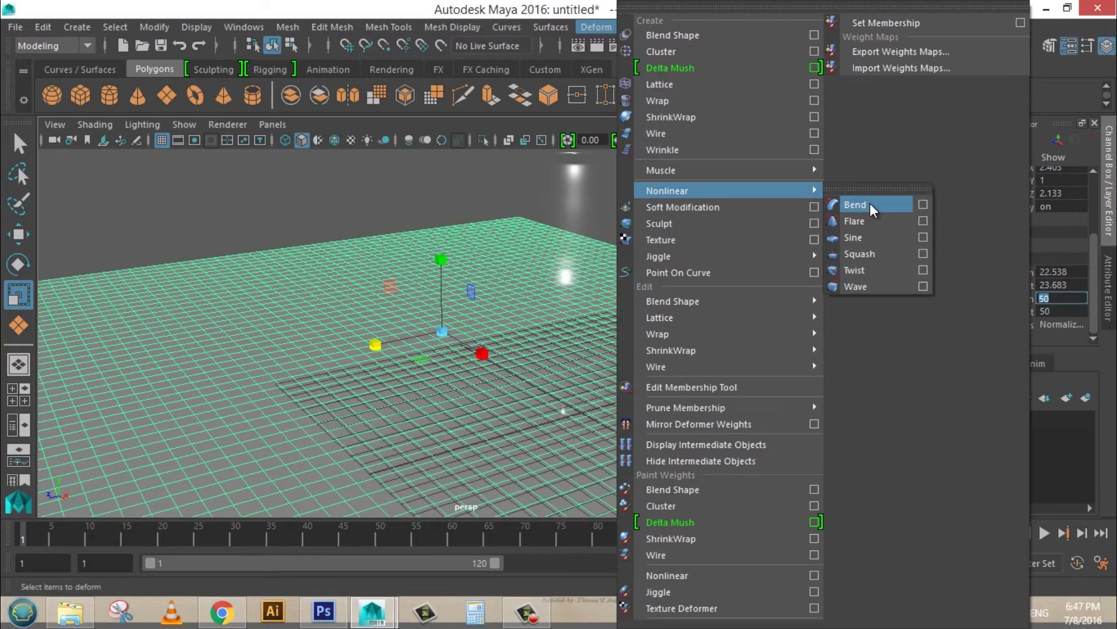
# Step: Add a bend deformer to pPlane1 and set bend1Handle Rotate Z to 90
pyautogui.click(870, 205)
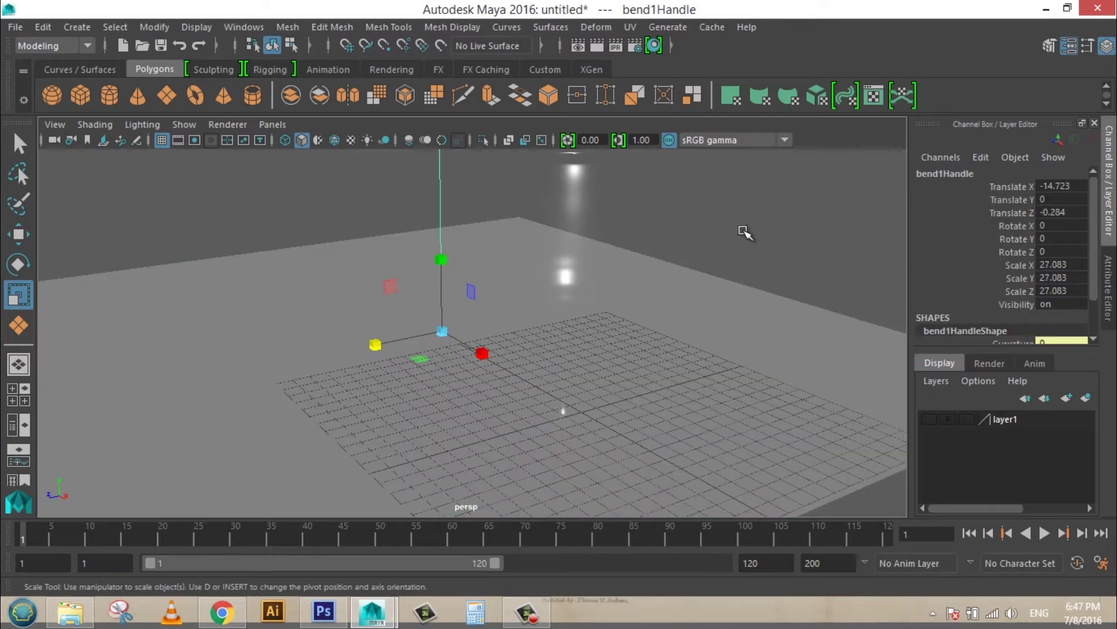
pyautogui.press('e')
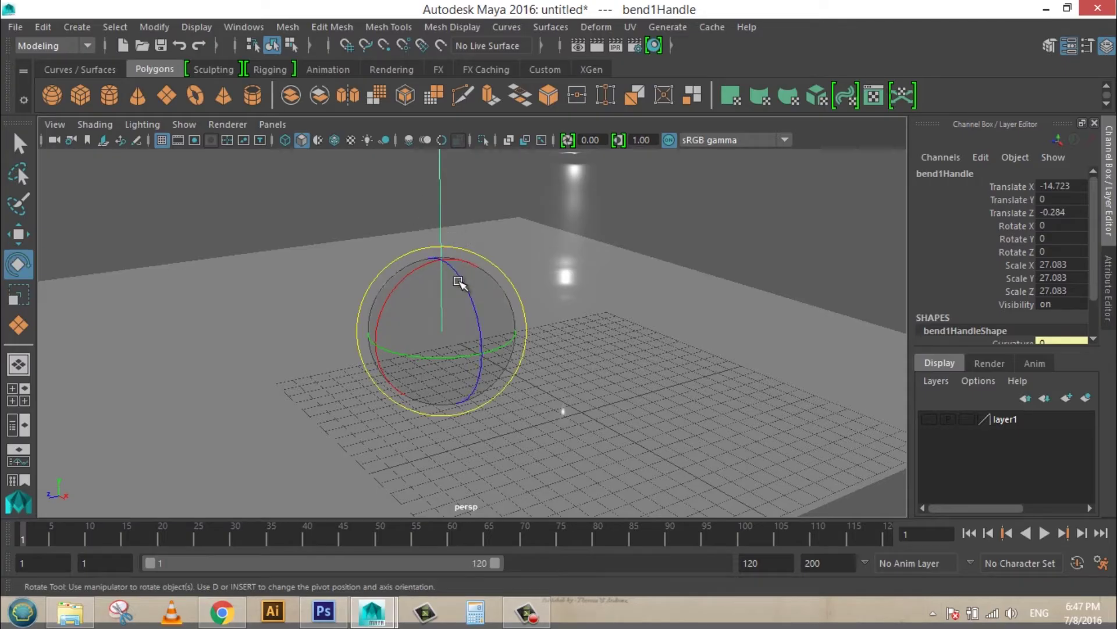
pyautogui.moveTo(461, 281); pyautogui.dragTo(480, 388)
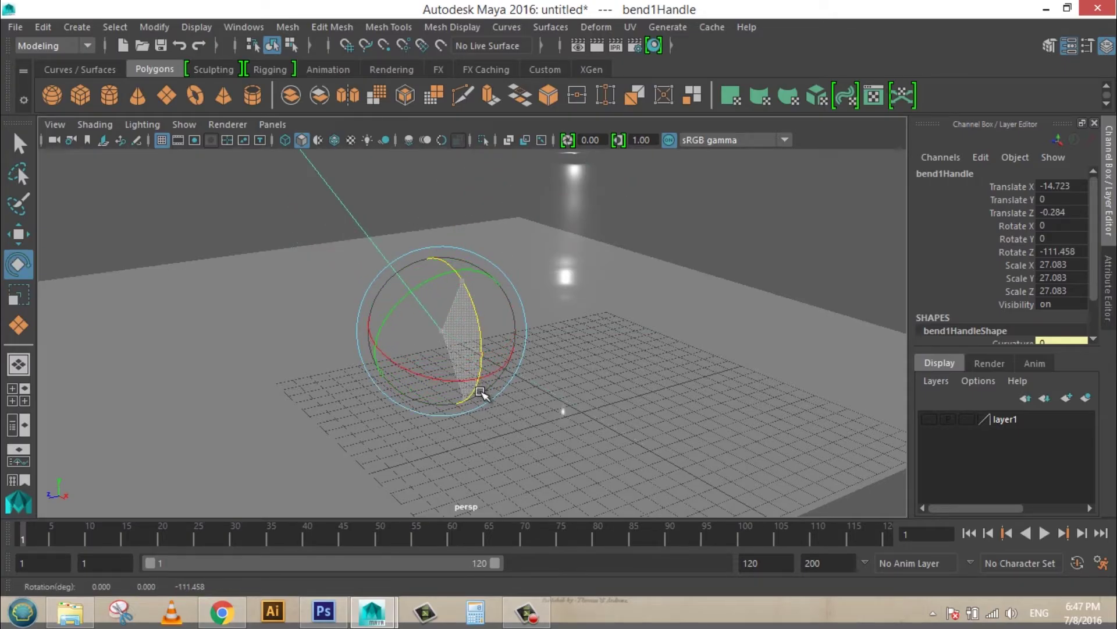
pyautogui.moveTo(479, 388); pyautogui.dragTo(482, 388)
pyautogui.doubleClick(1056, 252)
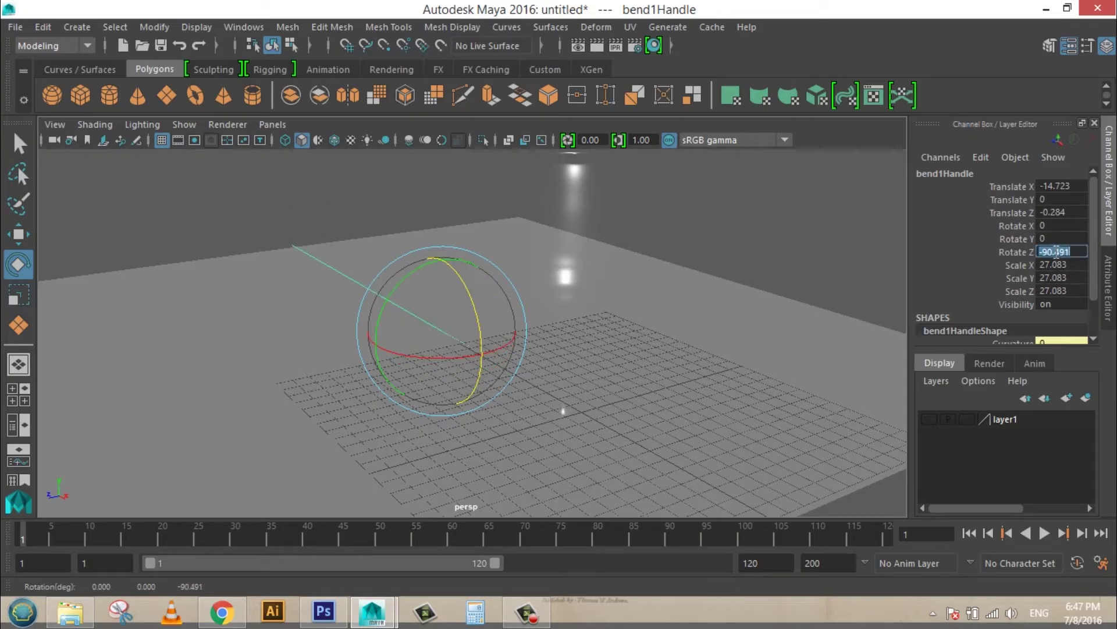
pyautogui.press('Return')
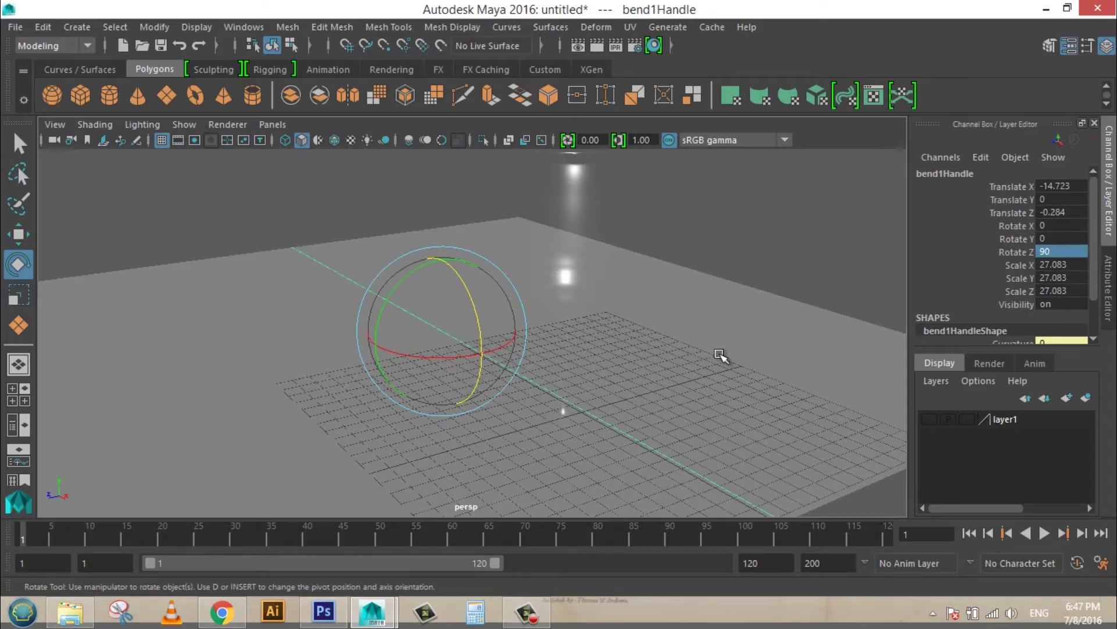
pyautogui.moveTo(1096, 239); pyautogui.dragTo(1092, 296)
pyautogui.click(944, 329)
pyautogui.click(777, 410)
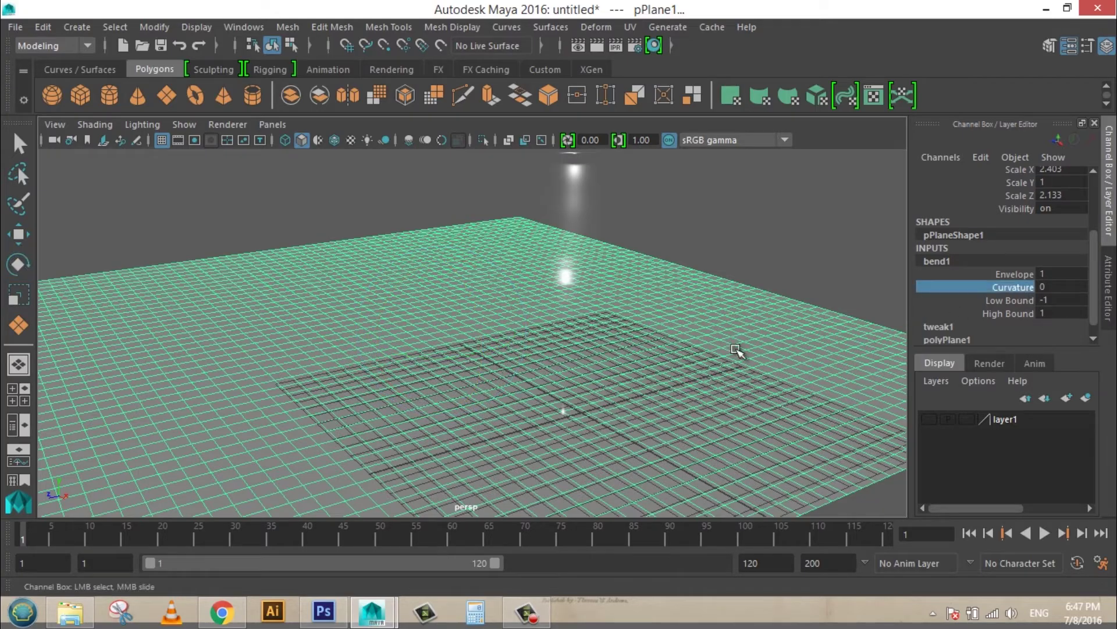
# Step: Set bend1 Low Bound to 0 and tune Curvature to about 108.953 to curl the plane
pyautogui.click(1042, 288)
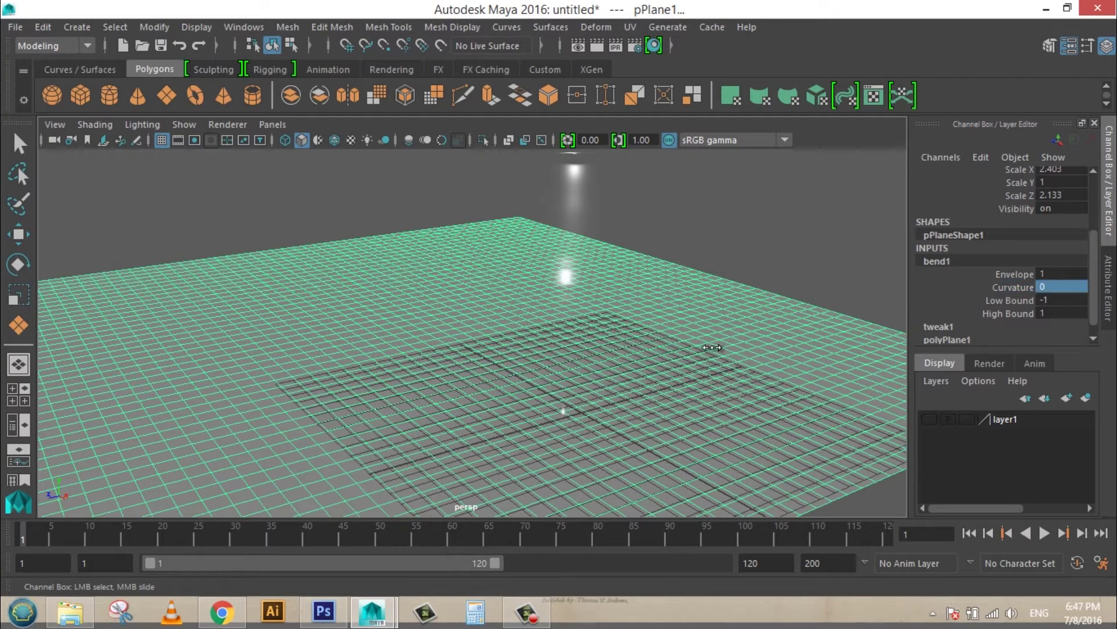
pyautogui.moveTo(711, 348); pyautogui.dragTo(846, 357, button='middle')
pyautogui.click(1007, 302)
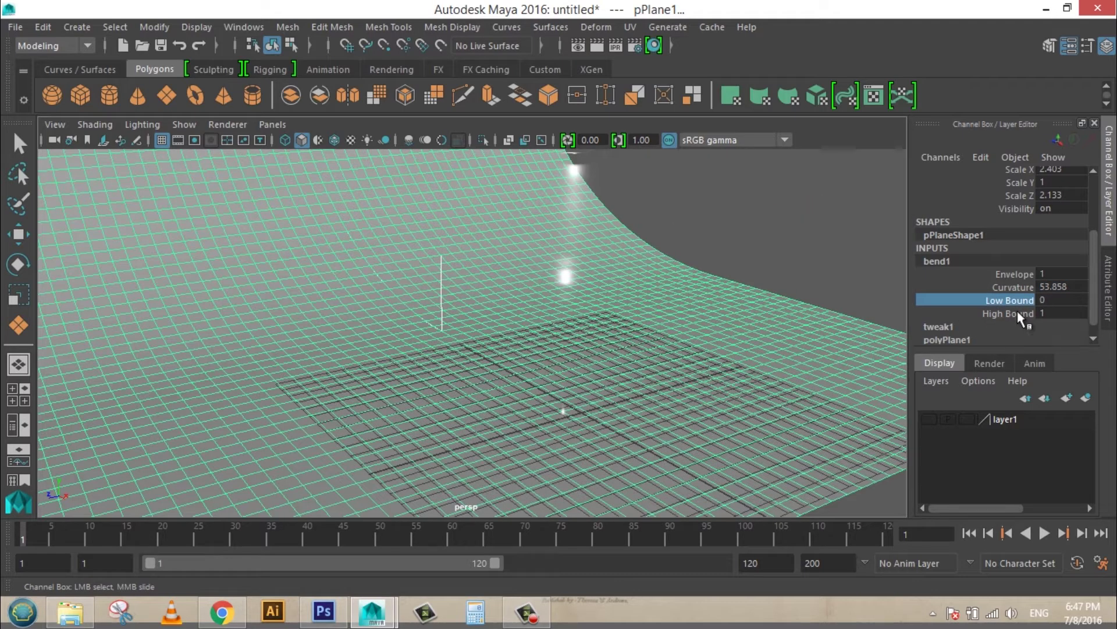
pyautogui.click(1020, 280)
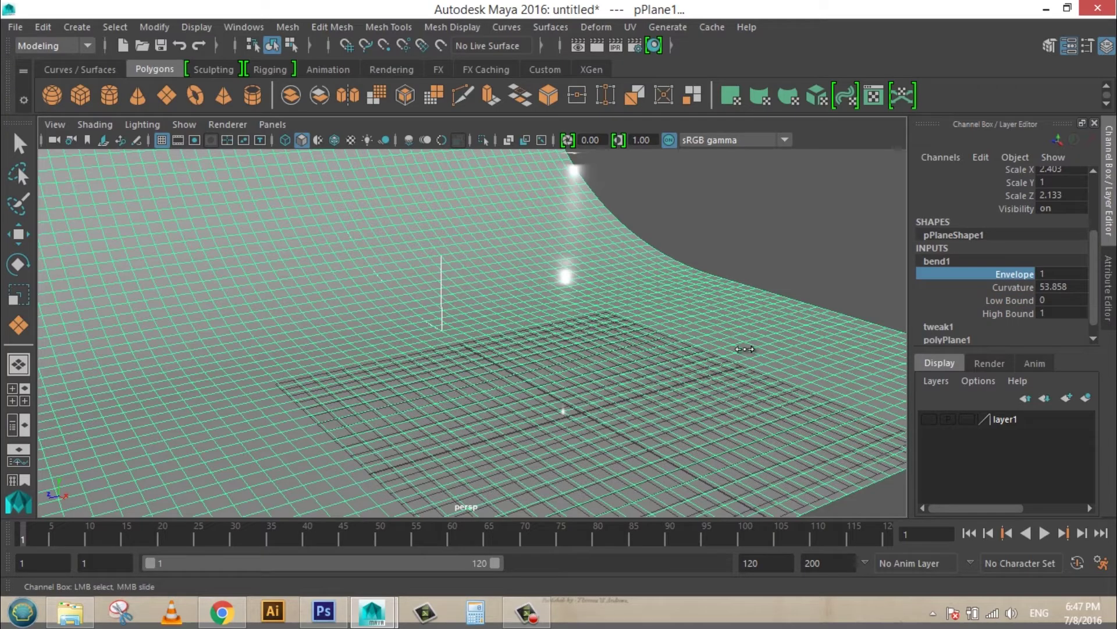
pyautogui.moveTo(756, 345)
pyautogui.mouseDown(button='middle')
pyautogui.moveTo(725, 347)
pyautogui.moveTo(757, 348)
pyautogui.mouseUp(button='middle')
pyautogui.click(1012, 287)
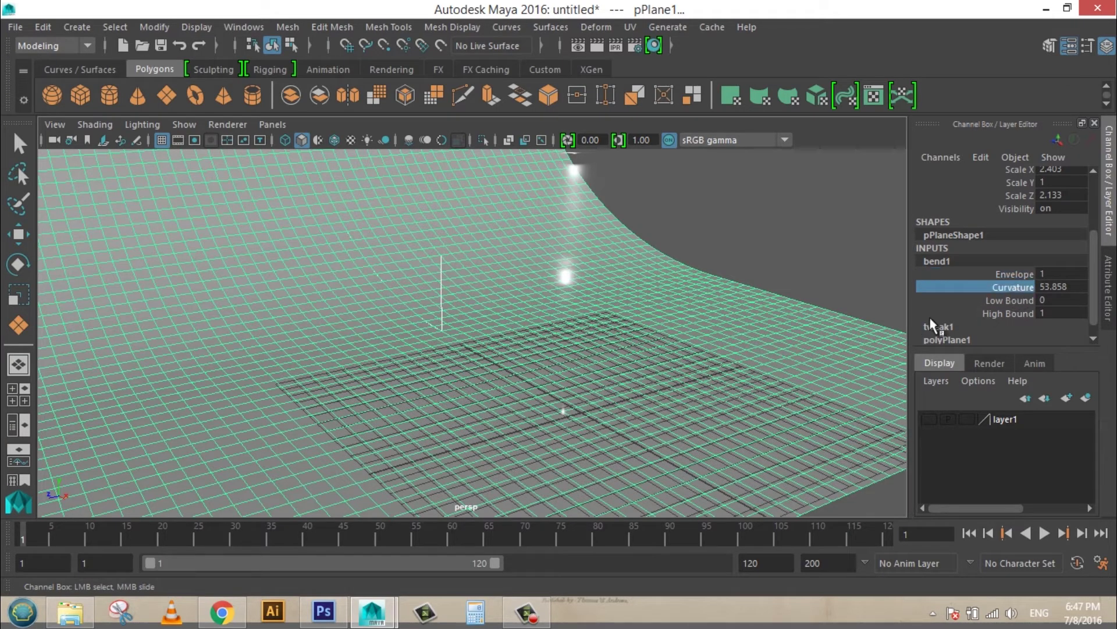
pyautogui.moveTo(716, 349); pyautogui.dragTo(793, 342, button='middle')
pyautogui.press('f')
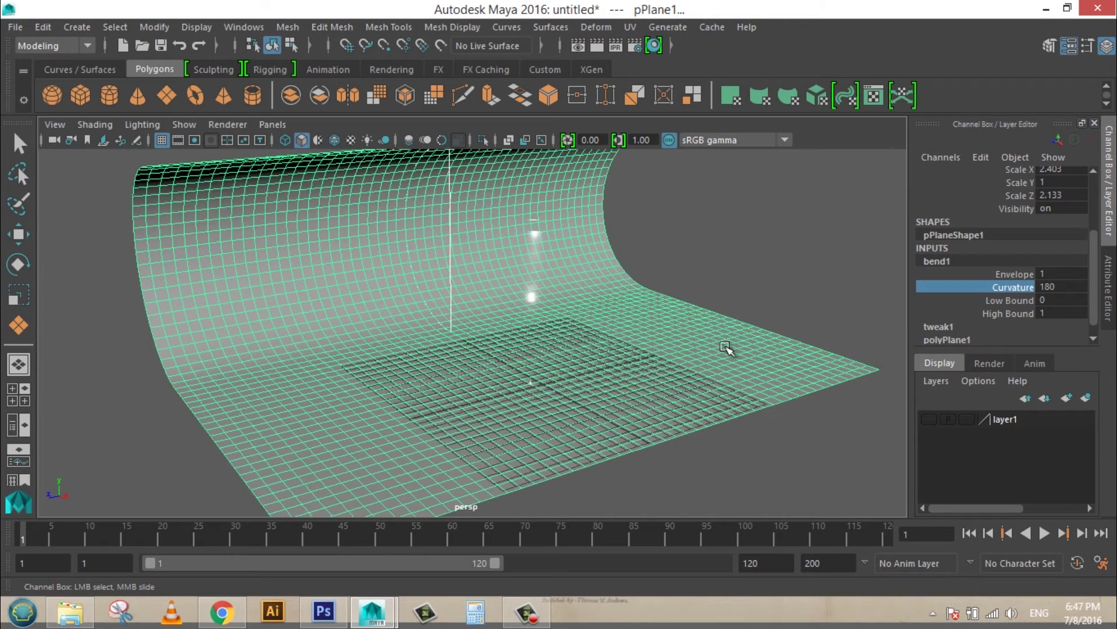
pyautogui.keyDown('alt'); pyautogui.moveTo(522, 387); pyautogui.dragTo(694, 374); pyautogui.keyUp('alt')
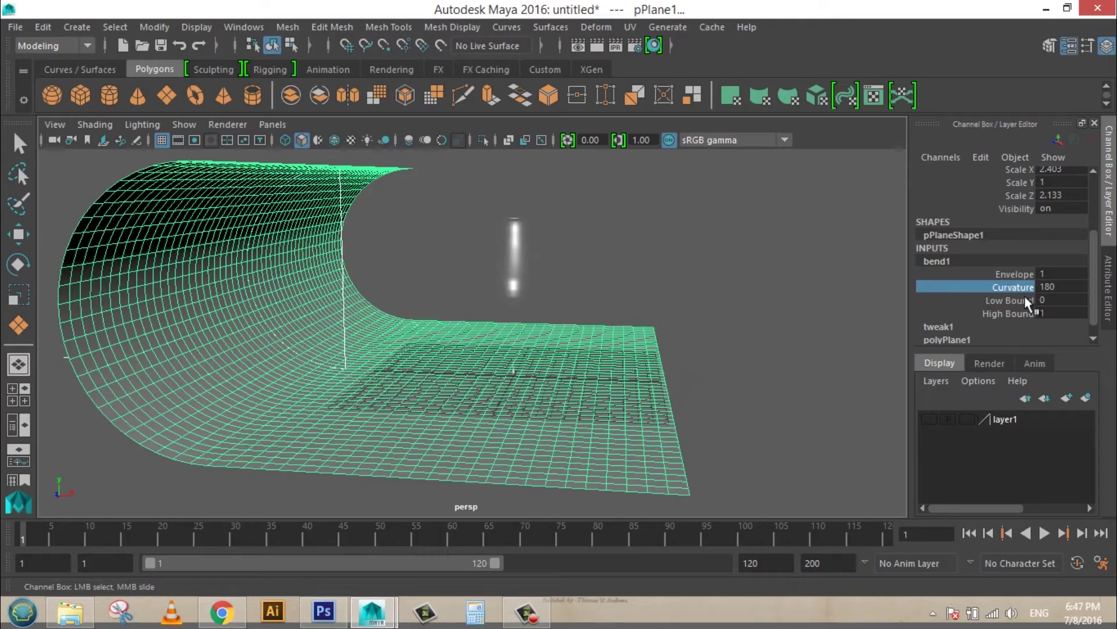
pyautogui.moveTo(691, 359); pyautogui.dragTo(642, 367, button='middle')
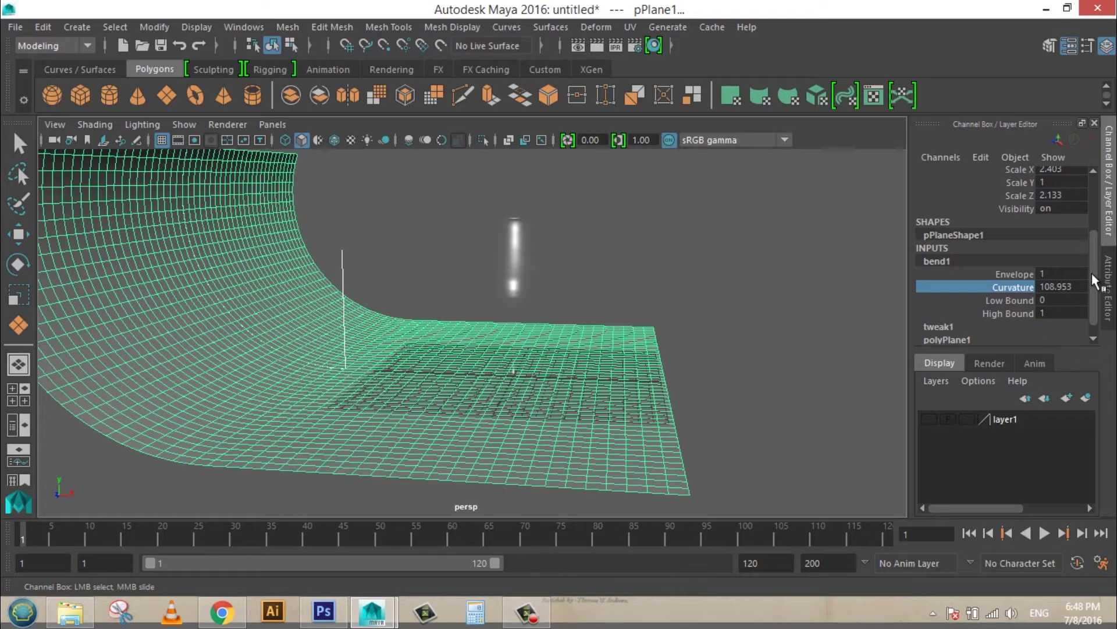
# Step: Shorten bend1Handle by scaling its Y to 14.391
pyautogui.press('r')
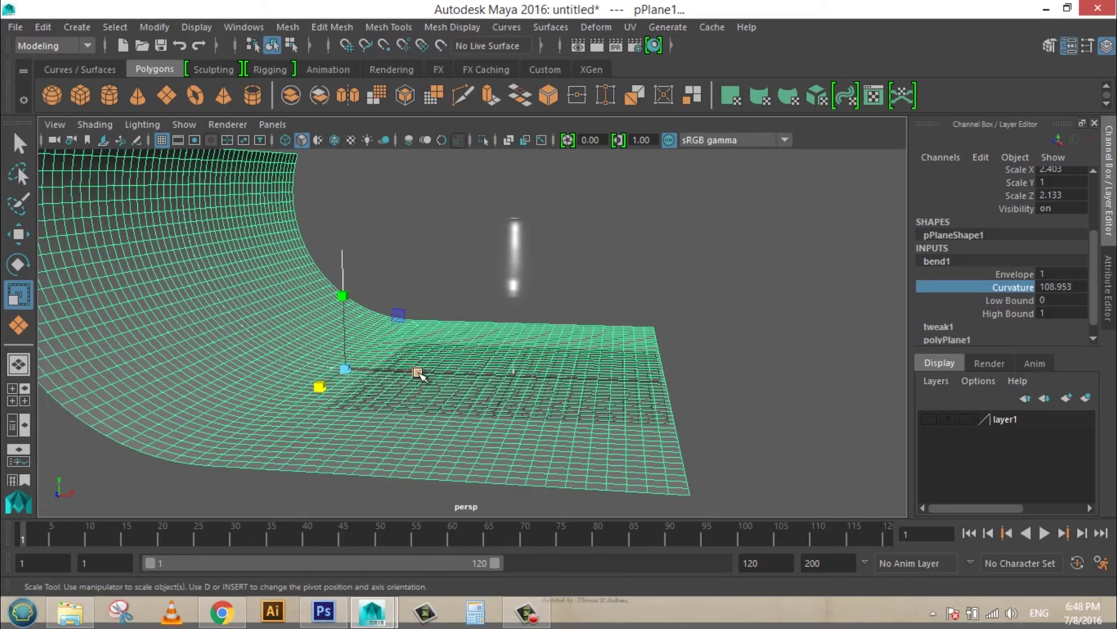
pyautogui.moveTo(417, 373); pyautogui.dragTo(405, 377)
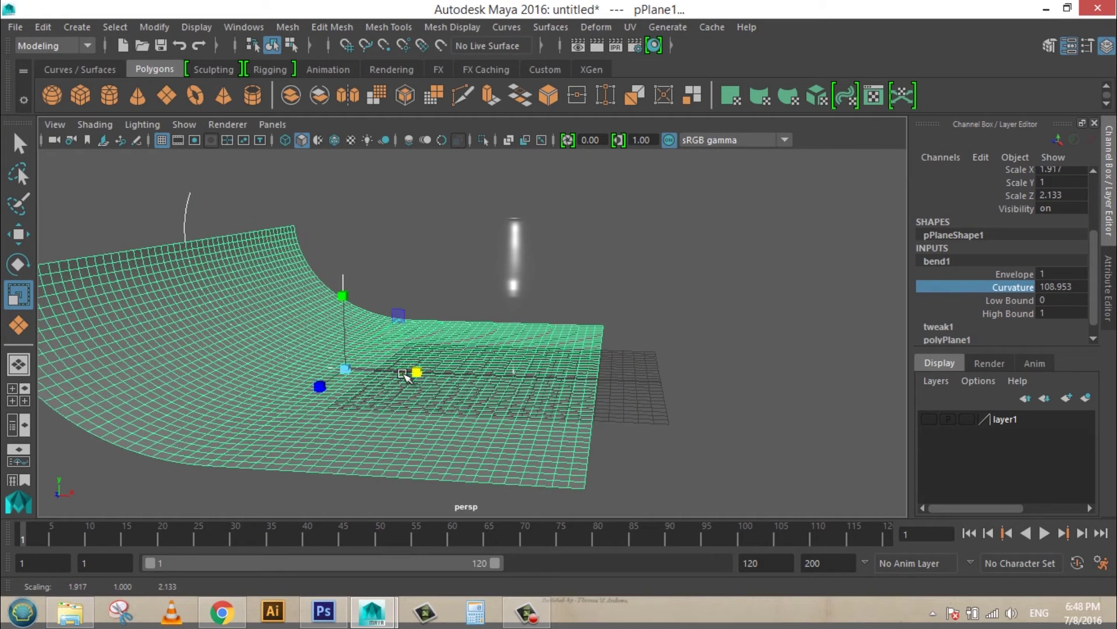
pyautogui.hotkey('ctrl', 'z')
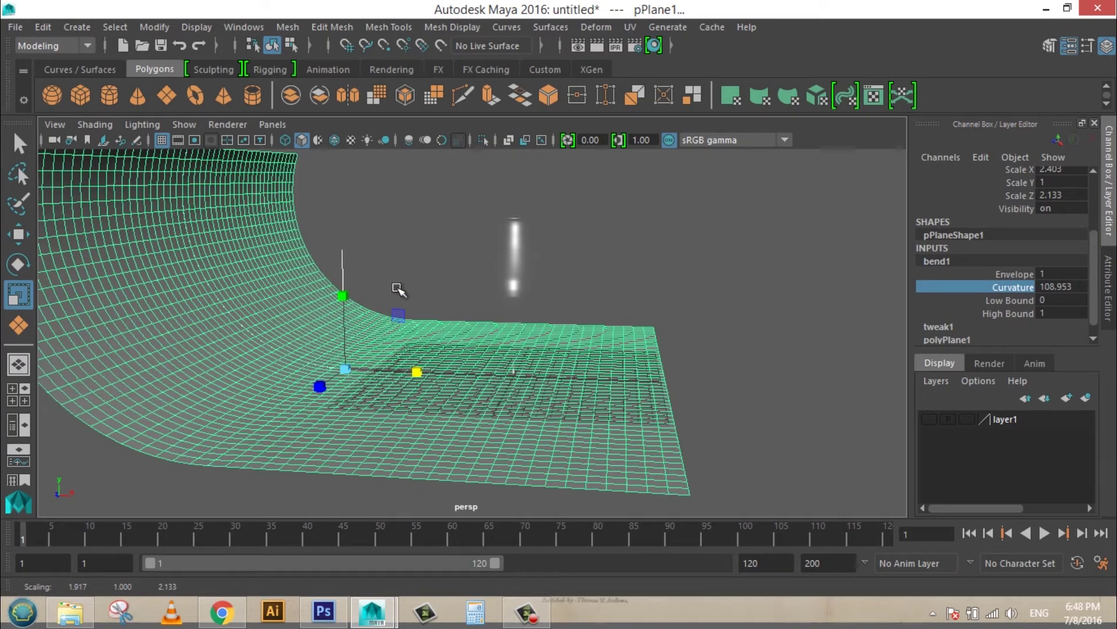
pyautogui.scroll(-1, 1040, 289)
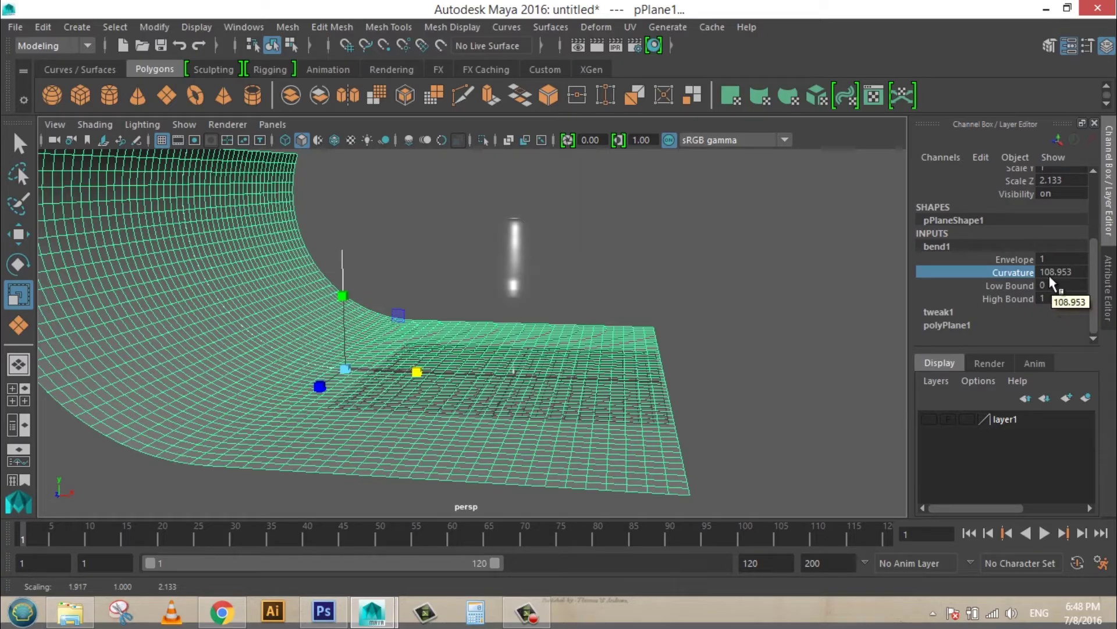
pyautogui.scroll(2, 1050, 274)
pyautogui.scroll(1, 1050, 275)
pyautogui.scroll(-3, 1050, 274)
pyautogui.moveTo(511, 364)
pyautogui.keyDown('alt'); pyautogui.mouseDown()
pyautogui.moveTo(562, 354)
pyautogui.moveTo(350, 418)
pyautogui.mouseUp(); pyautogui.keyUp('alt')
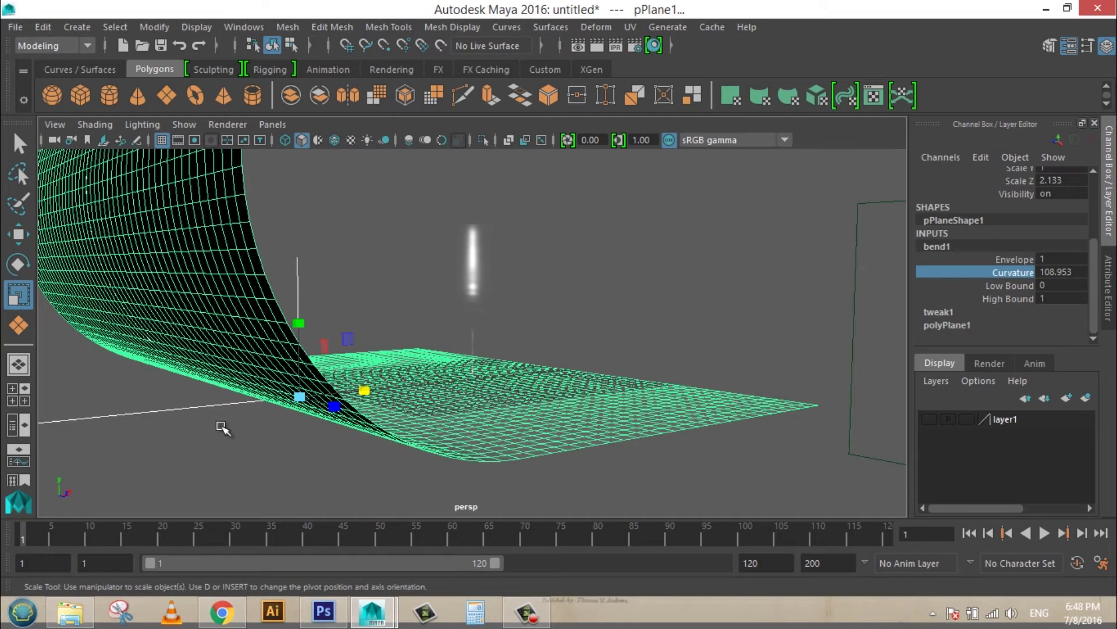
pyautogui.moveTo(98, 412); pyautogui.dragTo(138, 444)
pyautogui.moveTo(222, 399); pyautogui.dragTo(267, 404)
pyautogui.moveTo(582, 447)
pyautogui.keyDown('alt'); pyautogui.mouseDown()
pyautogui.moveTo(528, 445)
pyautogui.moveTo(580, 482)
pyautogui.mouseUp(); pyautogui.keyUp('alt')
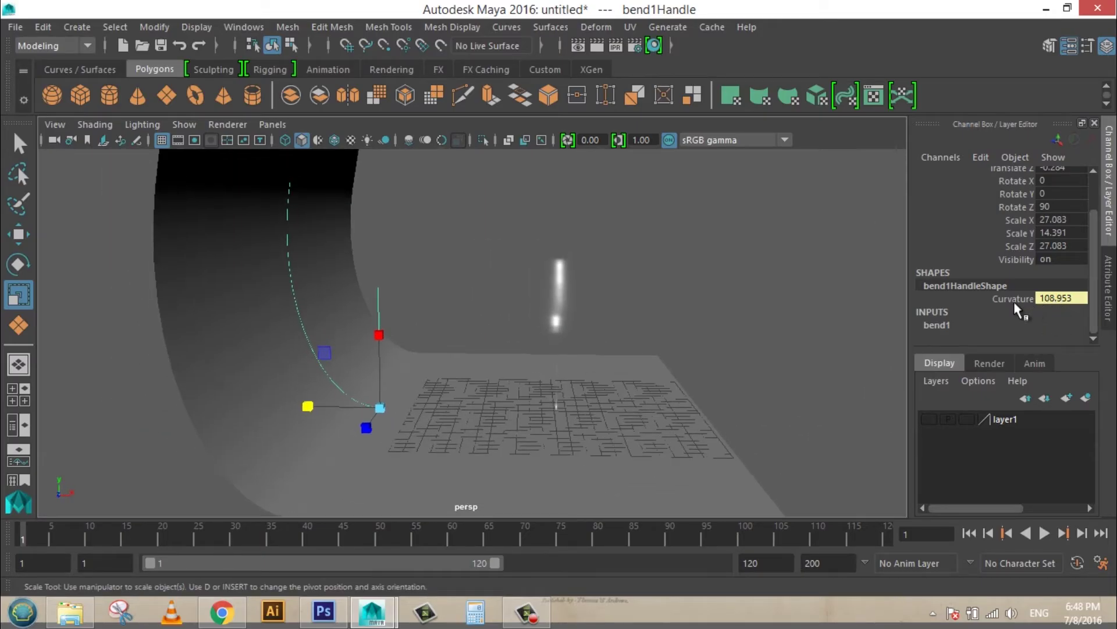
# Step: Set bend1 High Bound to 0.5 and Curvature to 180
pyautogui.click(933, 329)
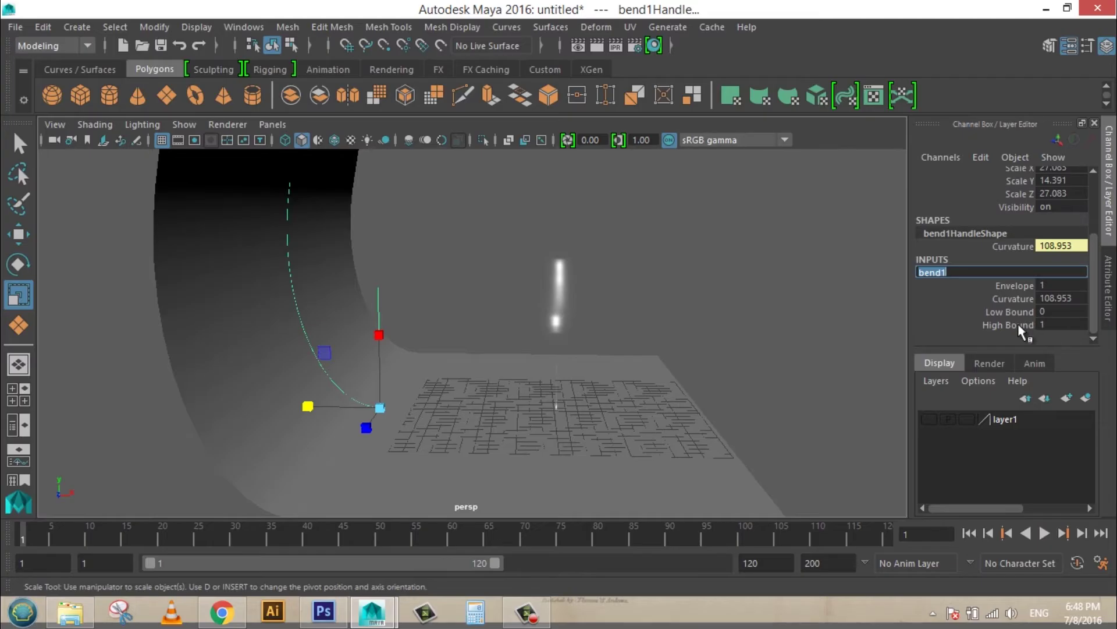
pyautogui.click(1020, 327)
pyautogui.moveTo(699, 400); pyautogui.dragTo(695, 403, button='middle')
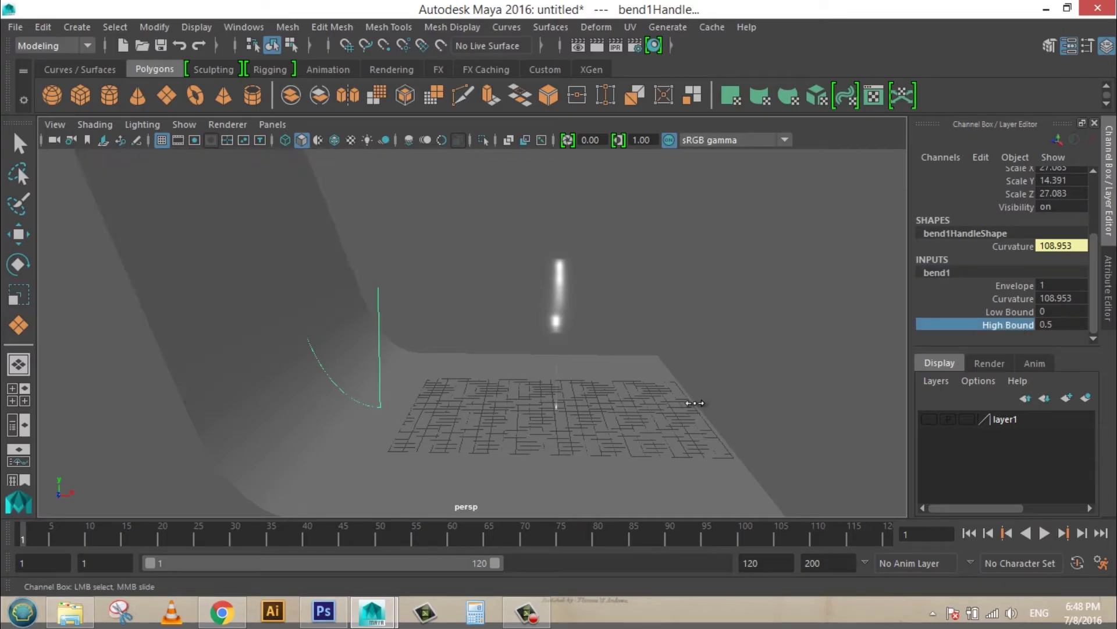
pyautogui.click(1019, 300)
pyautogui.moveTo(673, 411); pyautogui.dragTo(729, 412, button='middle')
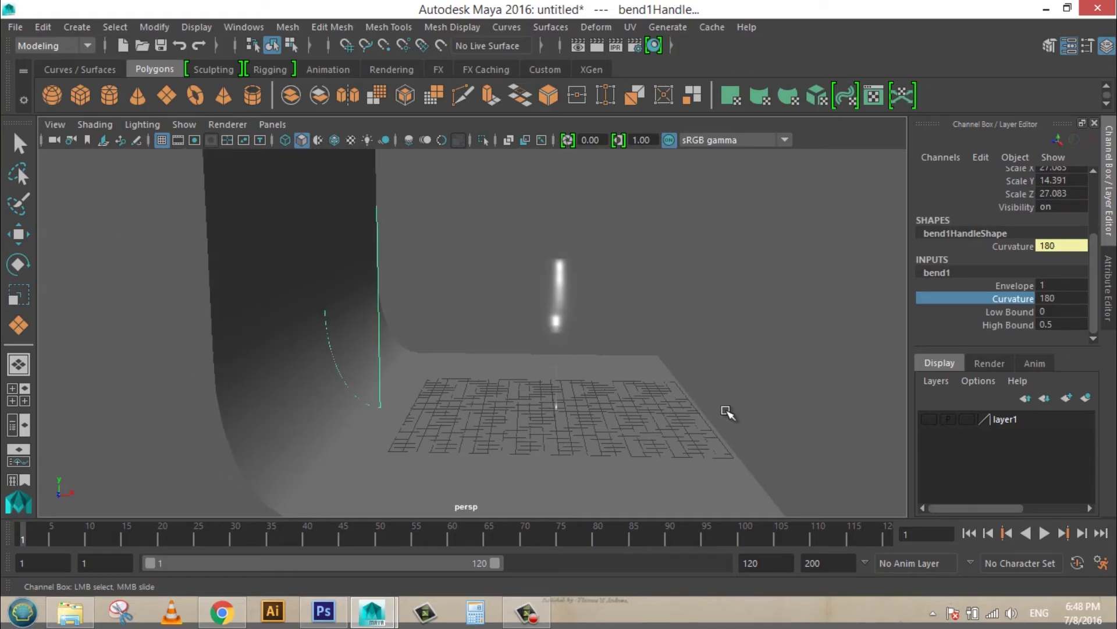
pyautogui.keyDown('alt'); pyautogui.moveTo(776, 425); pyautogui.dragTo(683, 436); pyautogui.keyUp('alt')
pyautogui.moveTo(704, 357); pyautogui.dragTo(672, 543, button='right')
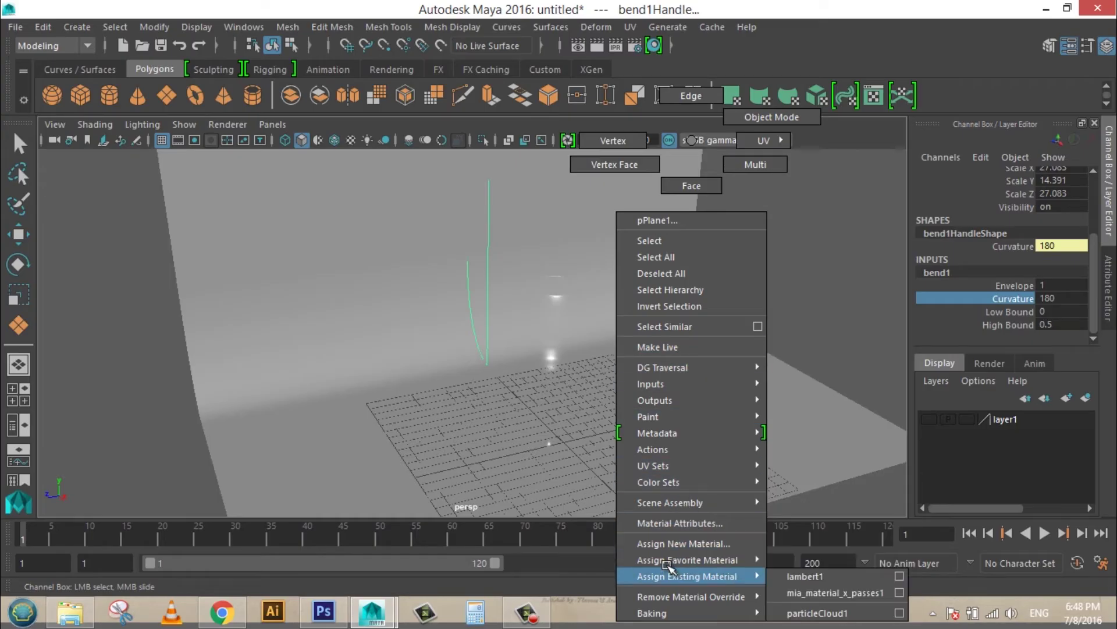
# Step: Assign a new Lambert material to the curved backdrop plane
pyautogui.click(670, 543)
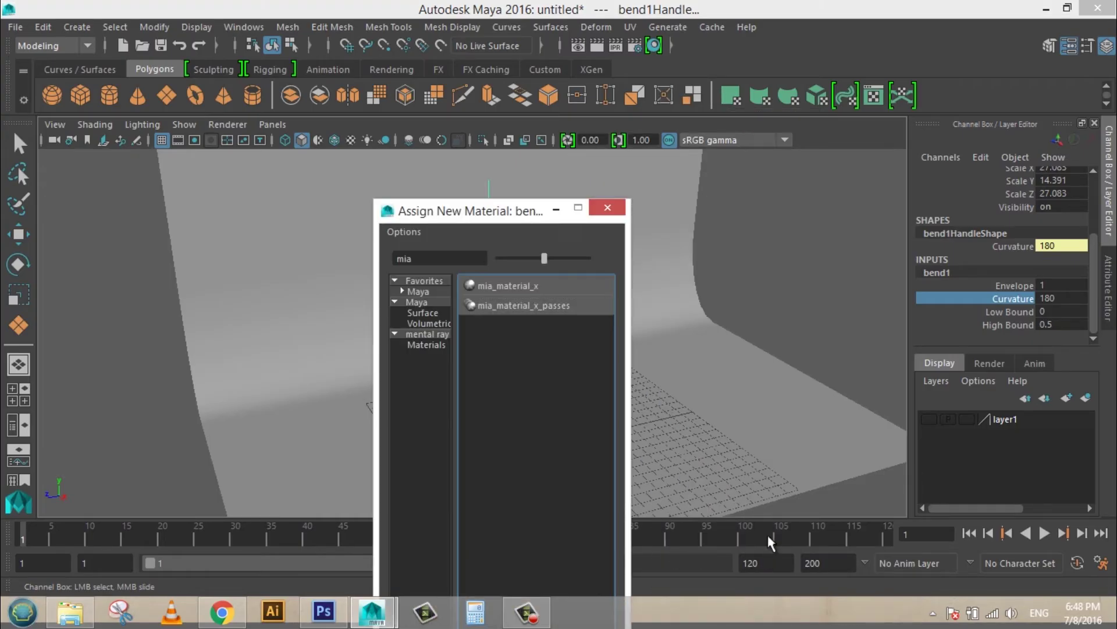
pyautogui.doubleClick(424, 260)
pyautogui.press('BackSpace')
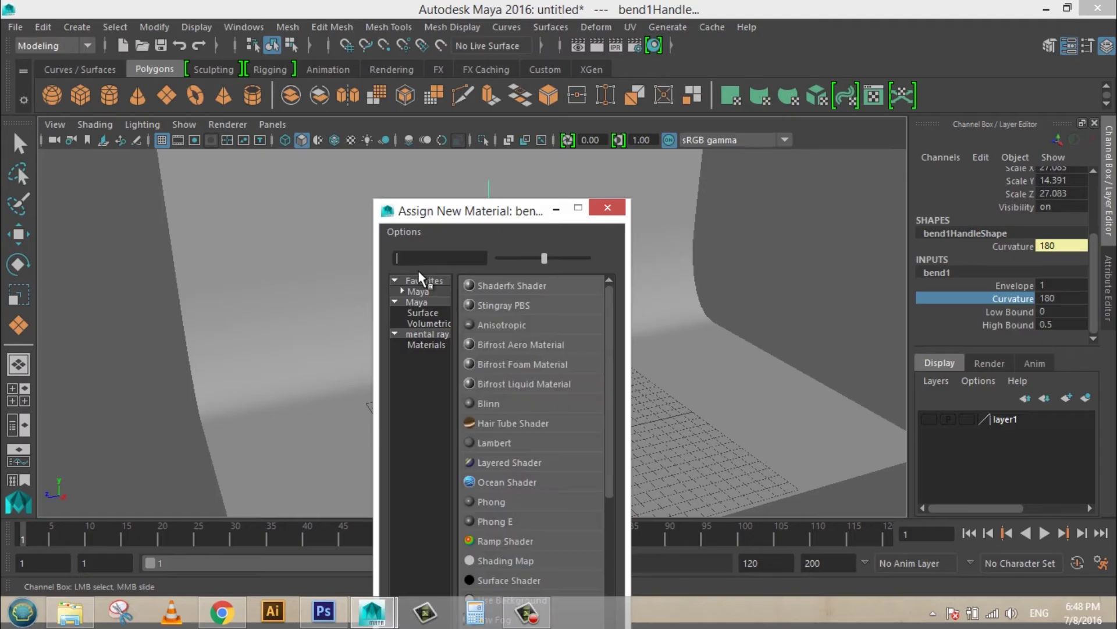
pyautogui.click(482, 443)
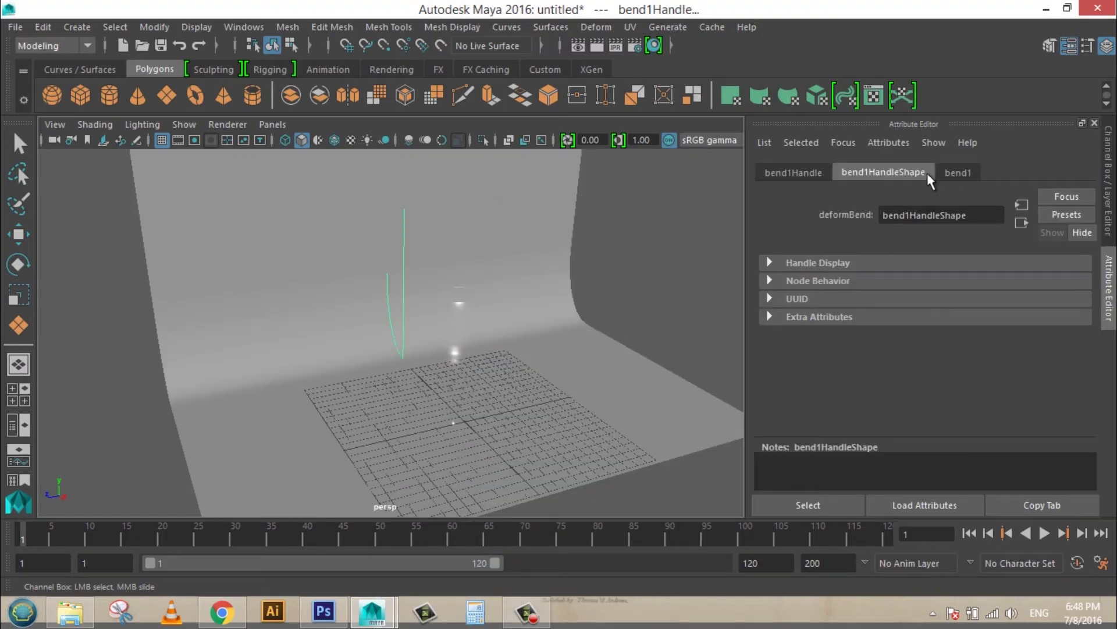
pyautogui.click(559, 332)
pyautogui.press('r')
# Step: Map a Checker texture to lambert1's Color and show textures in the viewport
pyautogui.click(1086, 171)
pyautogui.click(1086, 170)
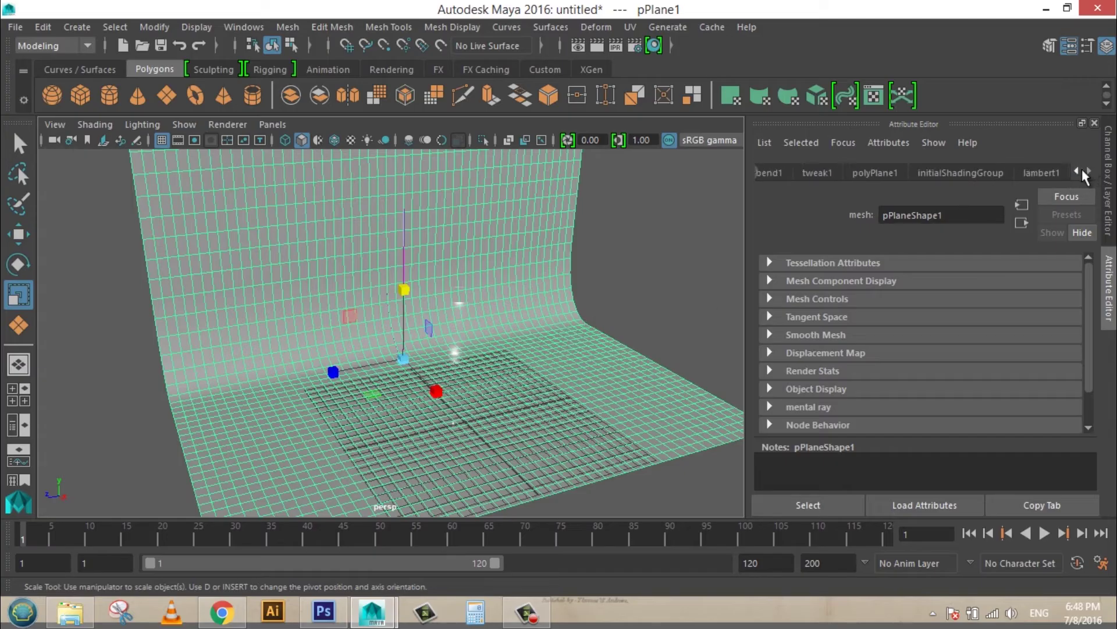
pyautogui.click(1035, 169)
pyautogui.click(1065, 357)
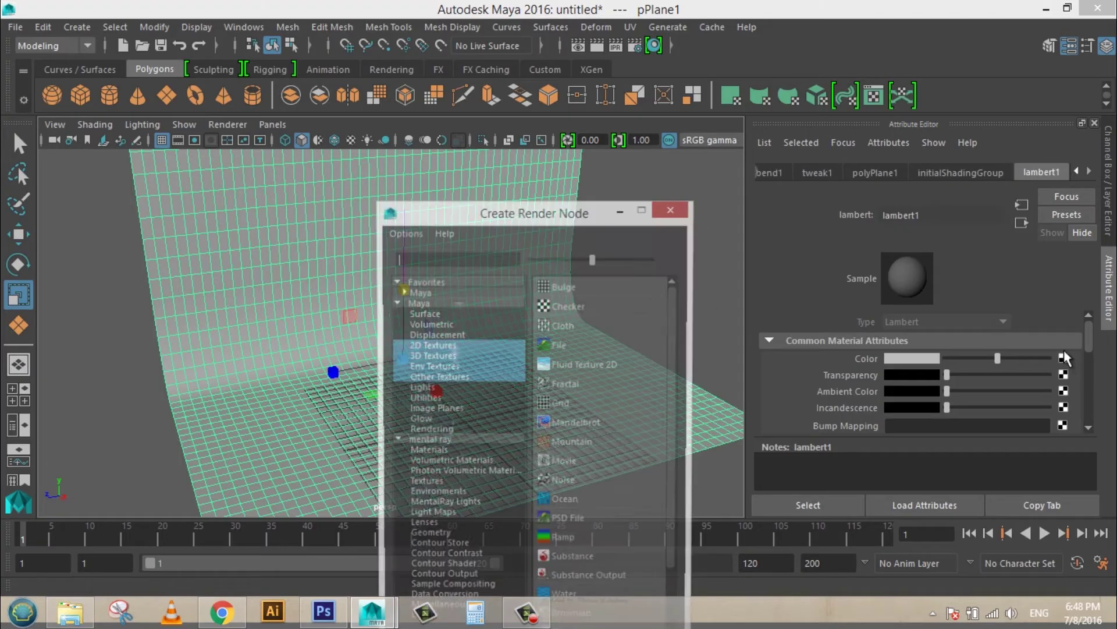
pyautogui.click(562, 303)
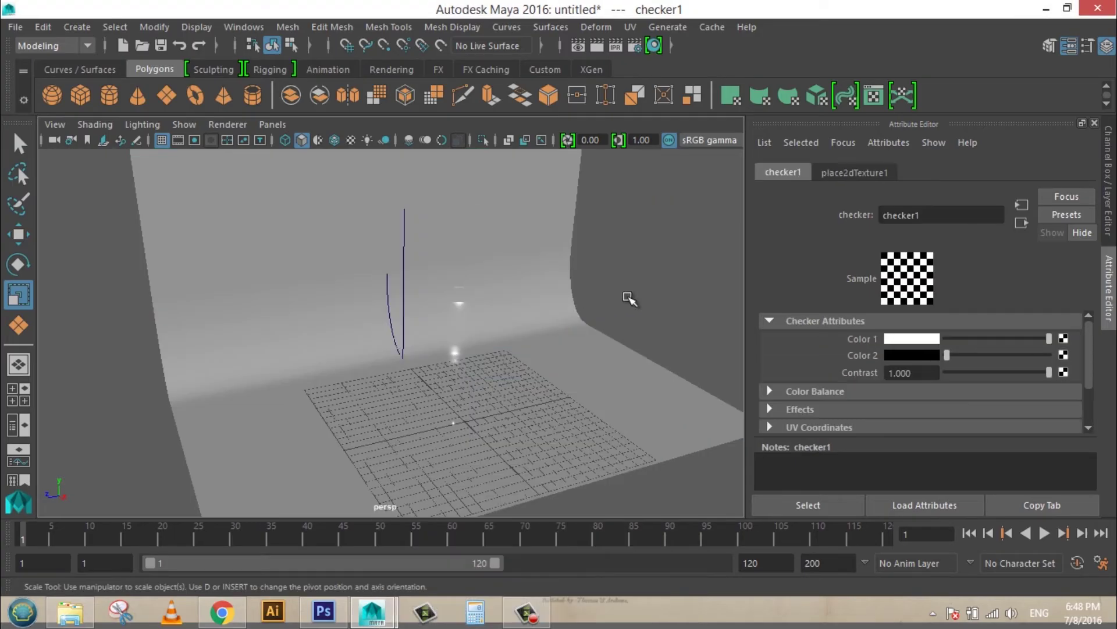
pyautogui.press('6')
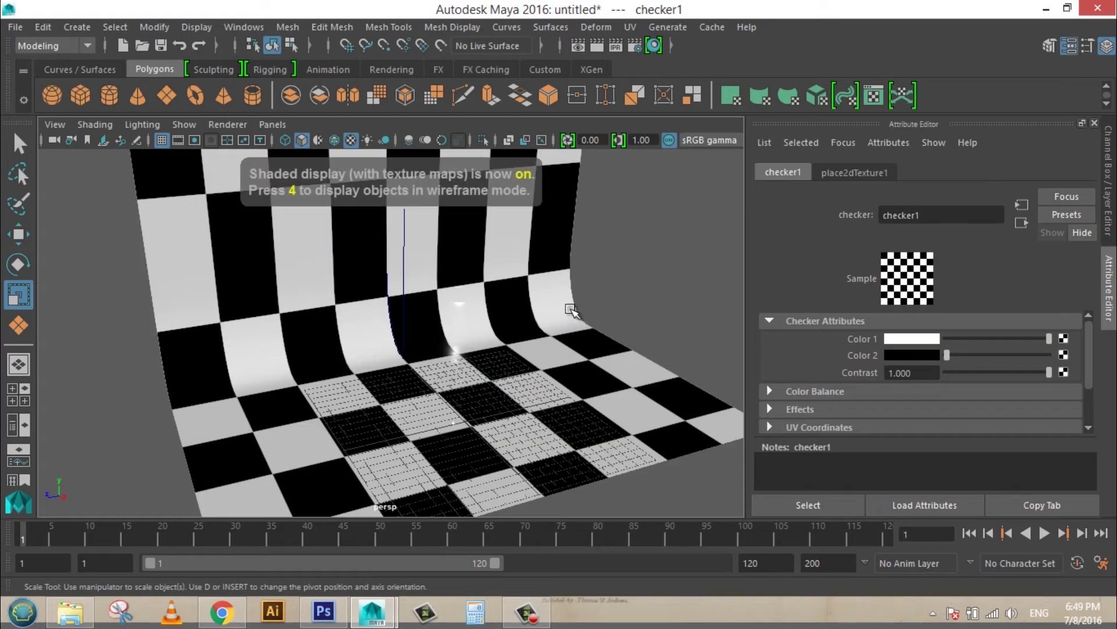
# Step: Delete the bend deformer handle, undo the deletion, and deselect it
pyautogui.scroll(3, 529, 408)
pyautogui.scroll(2, 528, 407)
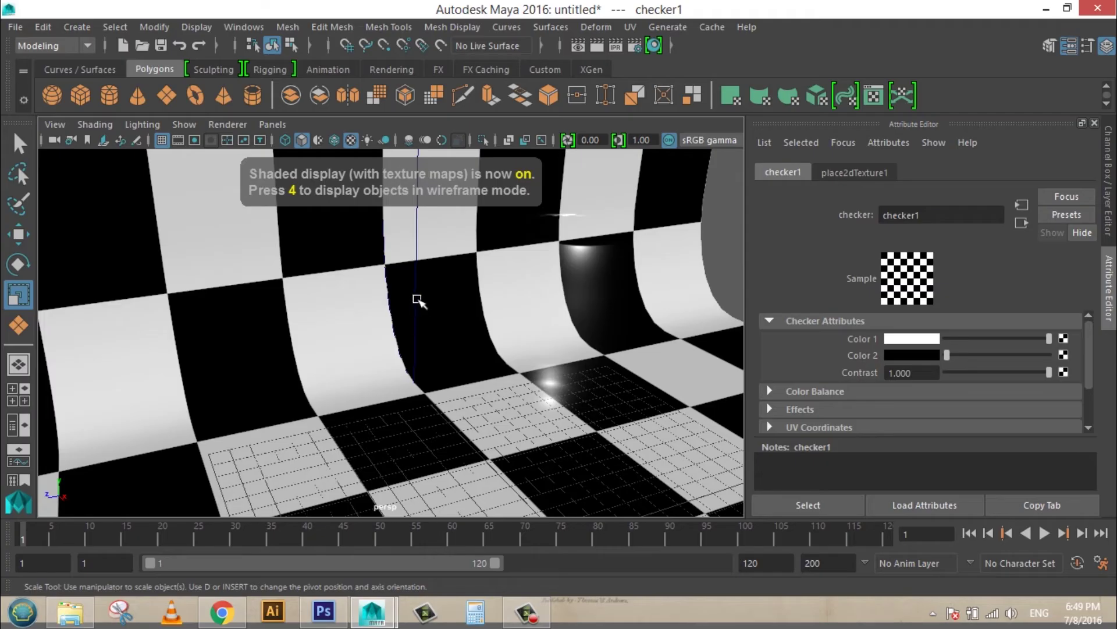
pyautogui.click(417, 299)
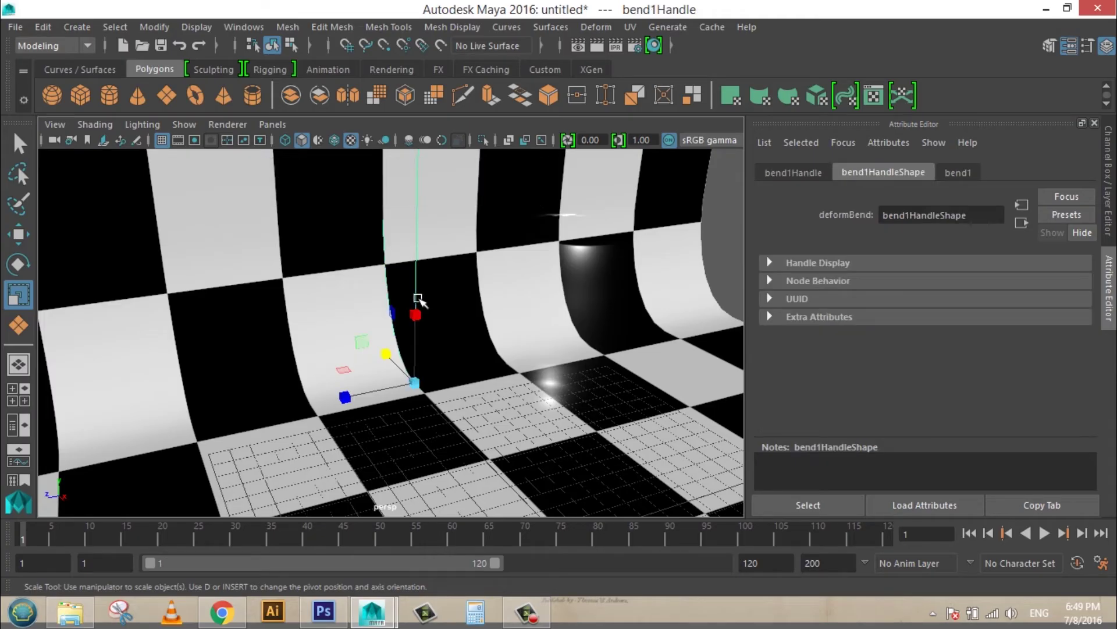
pyautogui.press('Delete')
pyautogui.hotkey('ctrl', 'z')
pyautogui.click(725, 239)
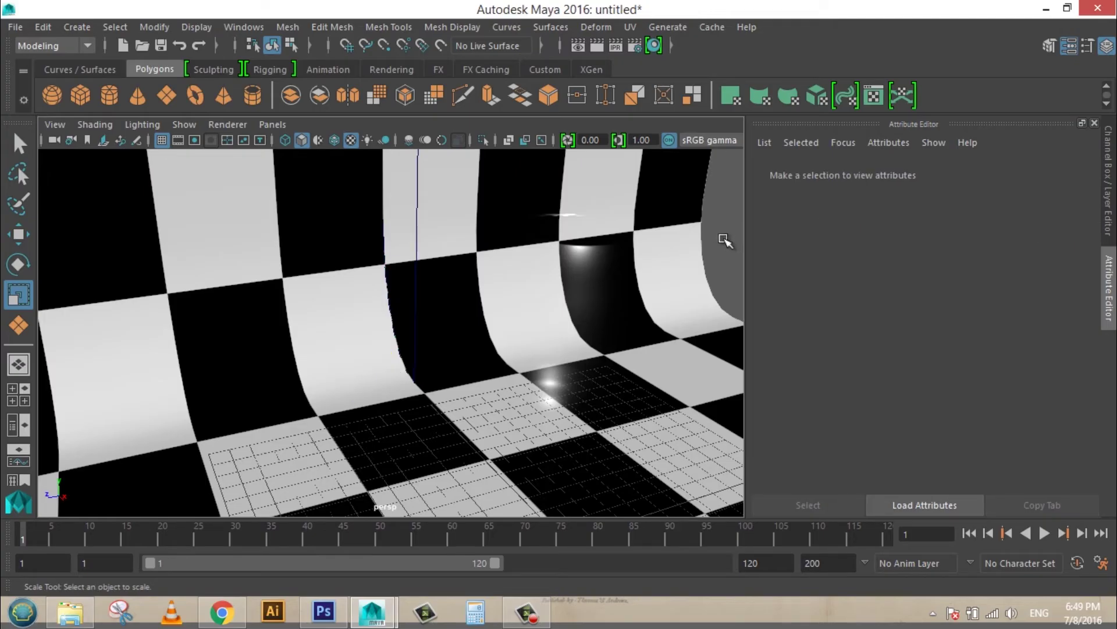
# Step: Orbit around the checkered backdrop and select the wine glass surface
pyautogui.keyDown('alt'); pyautogui.moveTo(665, 347); pyautogui.dragTo(592, 374); pyautogui.keyUp('alt')
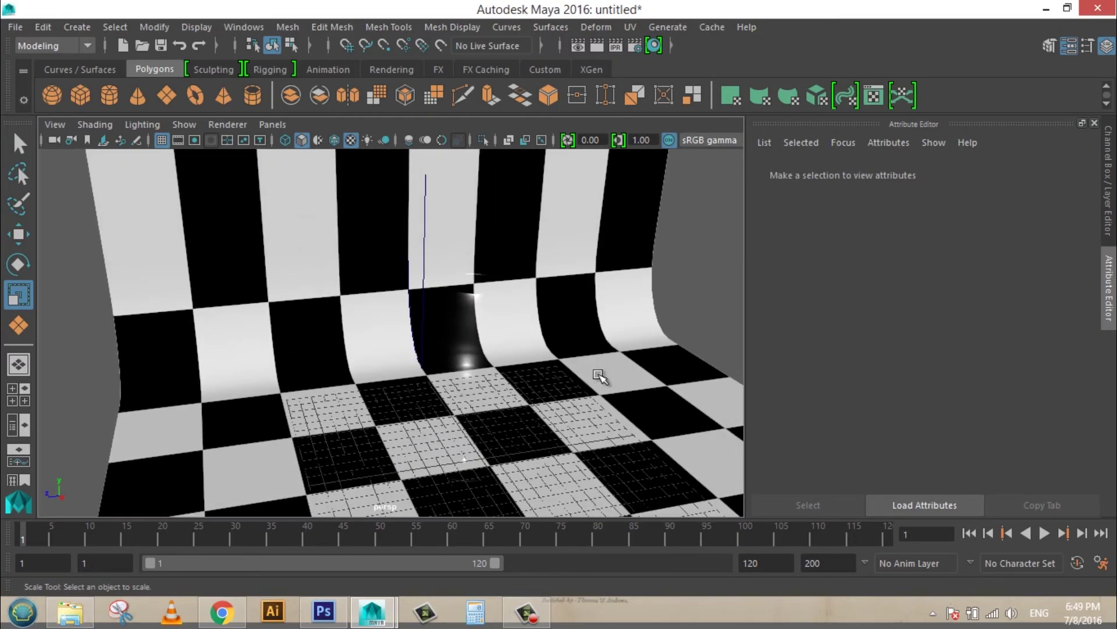
pyautogui.scroll(2, 604, 380)
pyautogui.scroll(-2, 605, 380)
pyautogui.scroll(-2, 594, 372)
pyautogui.scroll(-1, 594, 367)
pyautogui.click(498, 360)
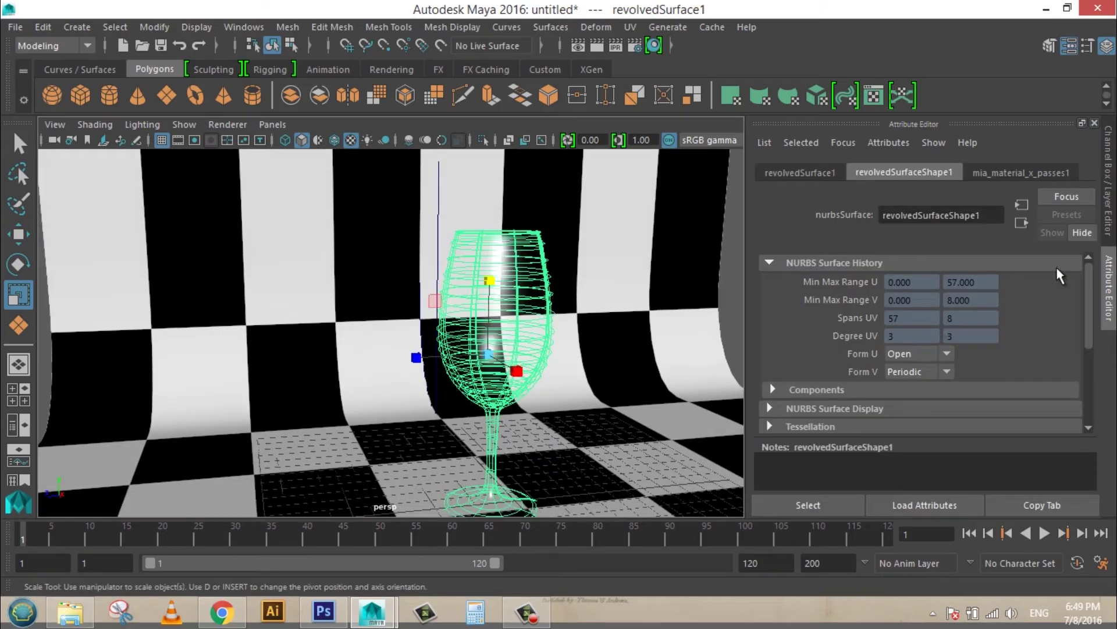
# Step: Review mia_material_x_passes1: black Diffuse, Refraction Index 1.5, Transparency 1, Glossiness 1
pyautogui.click(1022, 173)
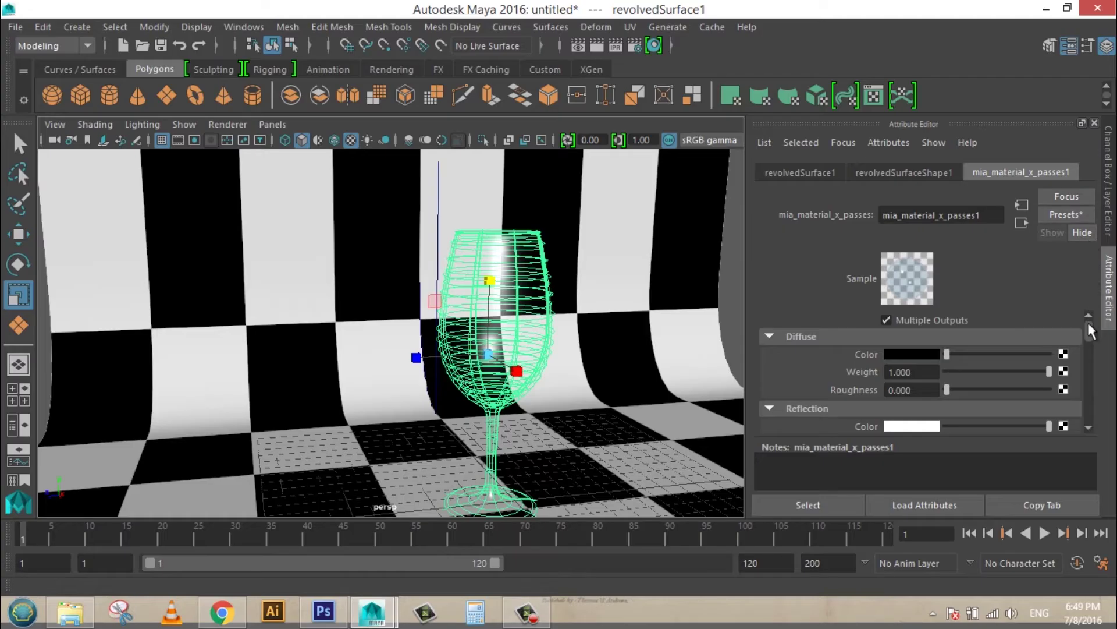
pyautogui.moveTo(1090, 339); pyautogui.dragTo(1092, 363)
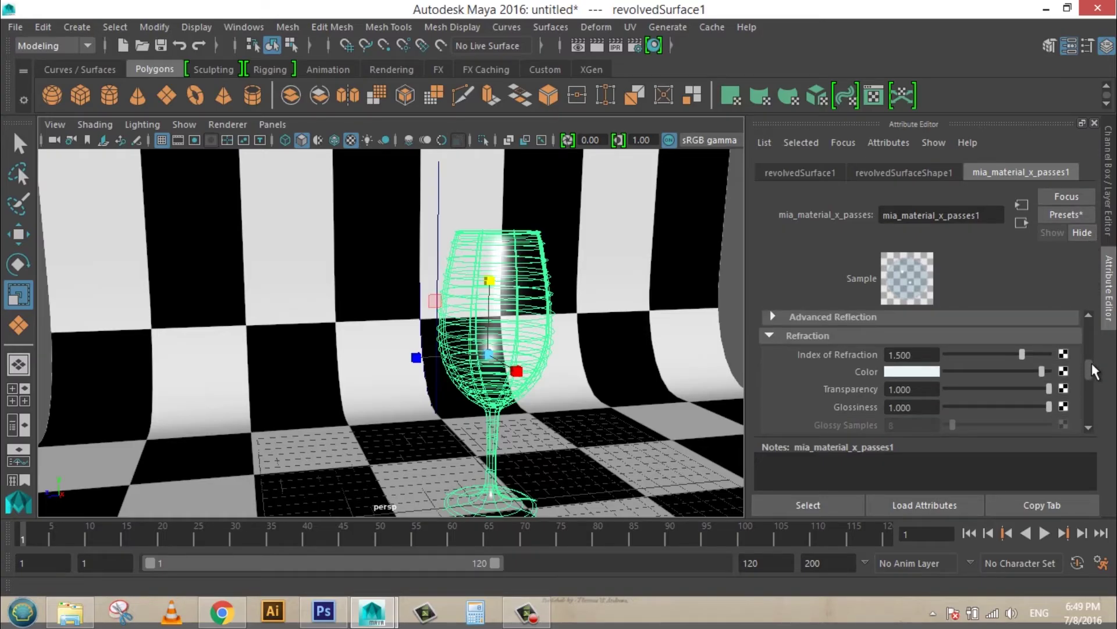
pyautogui.scroll(-3, 984, 381)
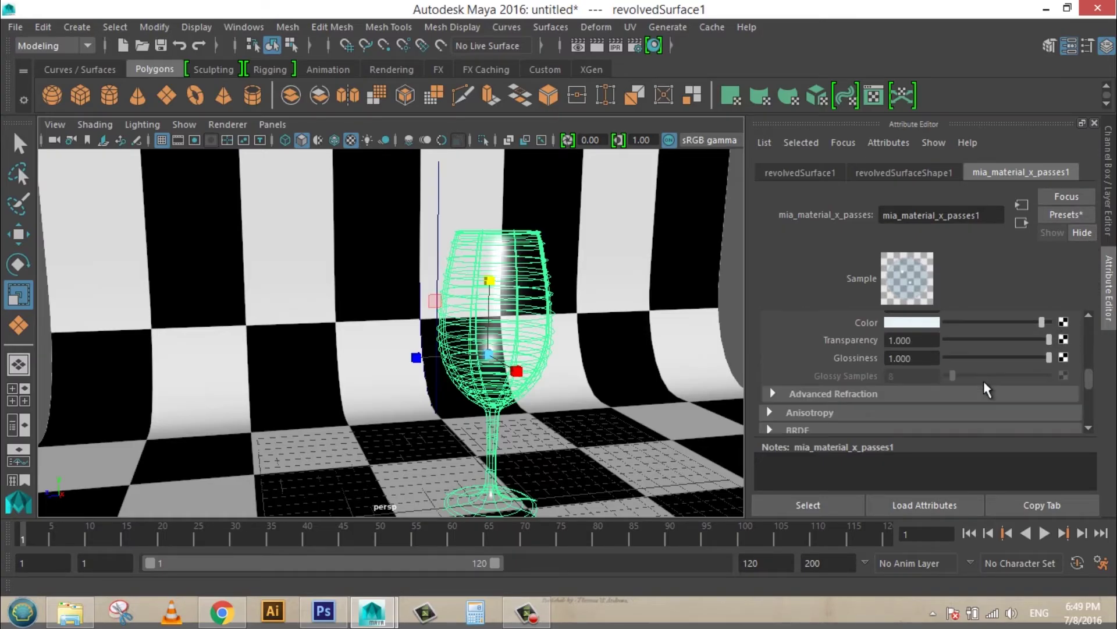
pyautogui.scroll(-2, 985, 384)
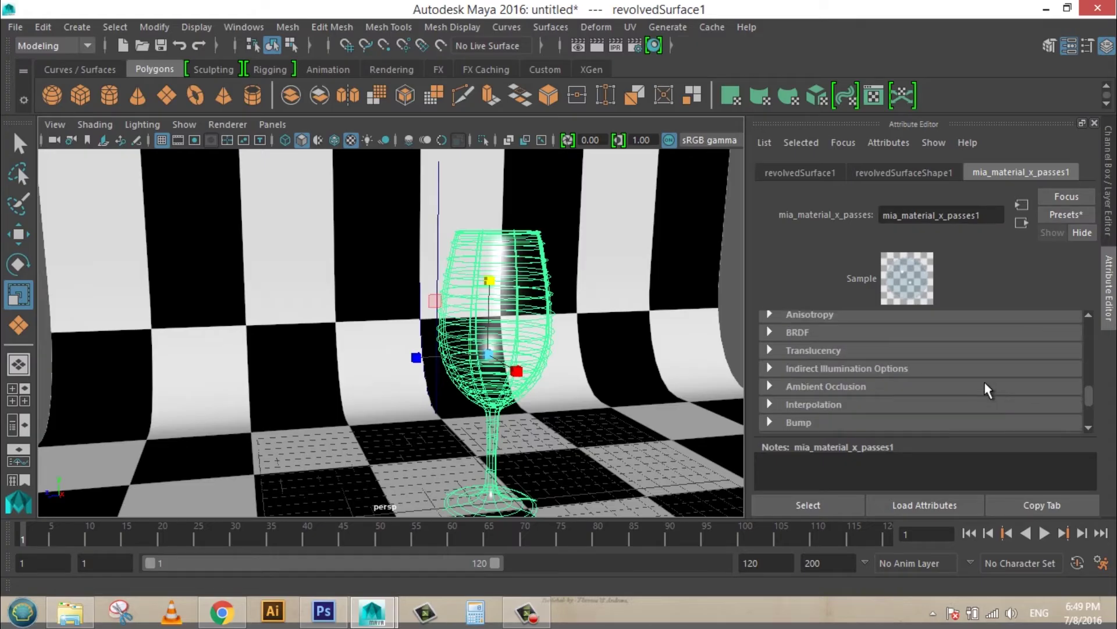
pyautogui.scroll(-2, 988, 390)
pyautogui.scroll(-2, 987, 390)
pyautogui.scroll(2, 988, 391)
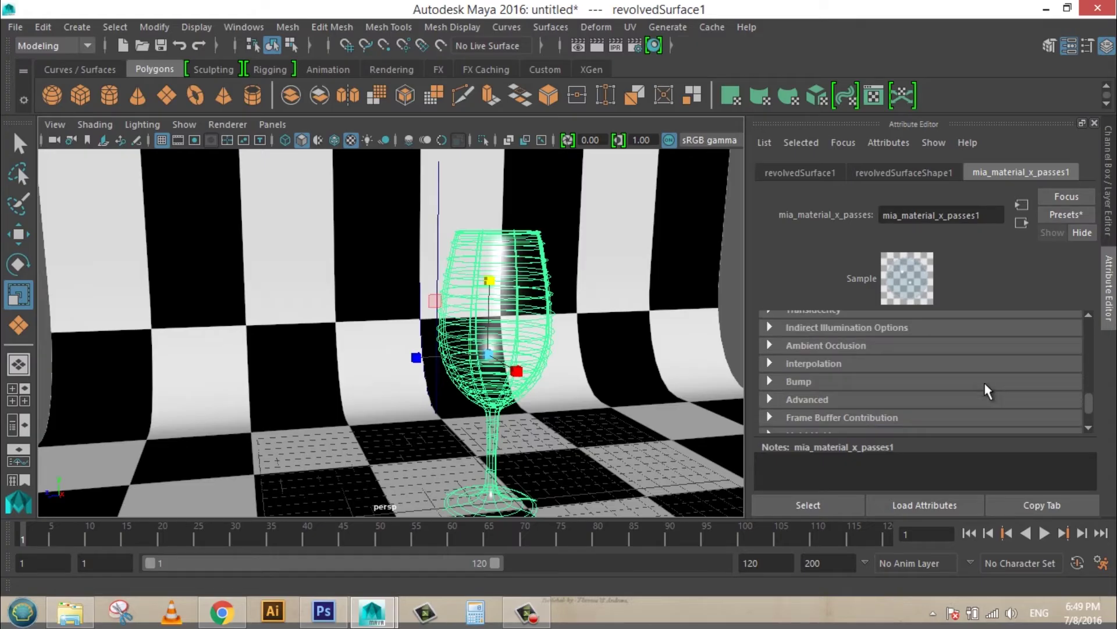
pyautogui.scroll(2, 988, 391)
pyautogui.scroll(2, 988, 391)
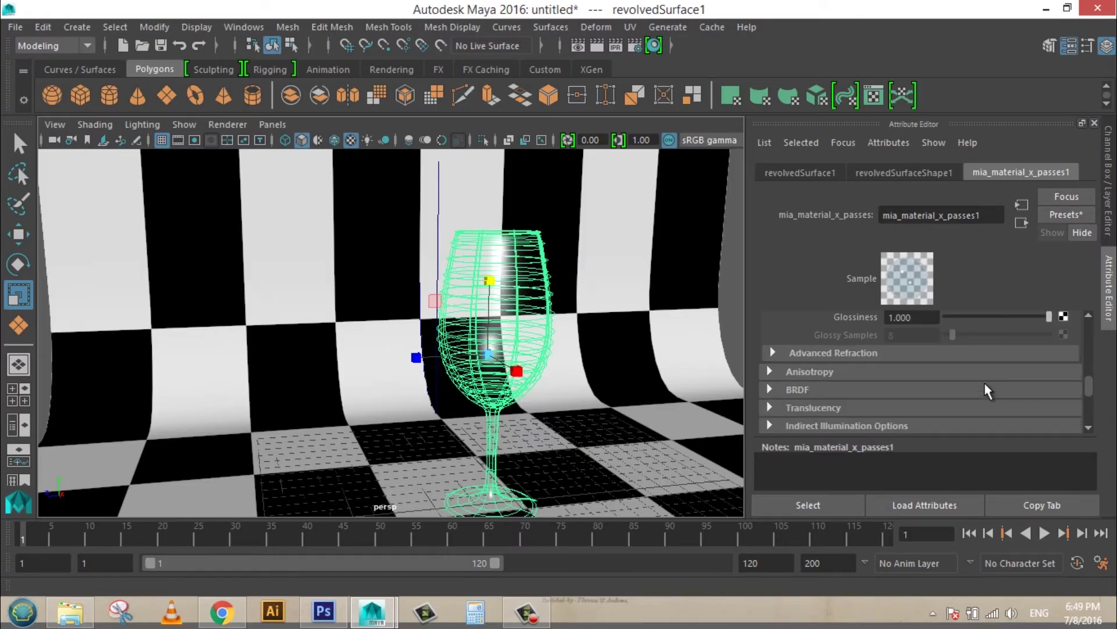
pyautogui.scroll(4, 988, 391)
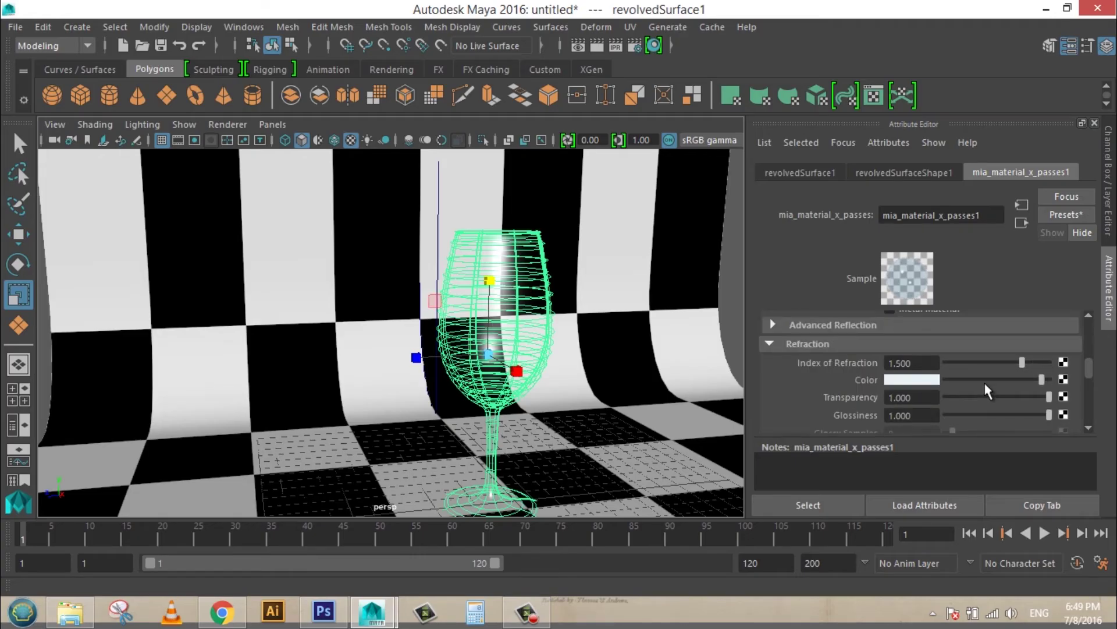
pyautogui.scroll(3, 987, 391)
pyautogui.scroll(2, 988, 392)
pyautogui.scroll(2, 988, 391)
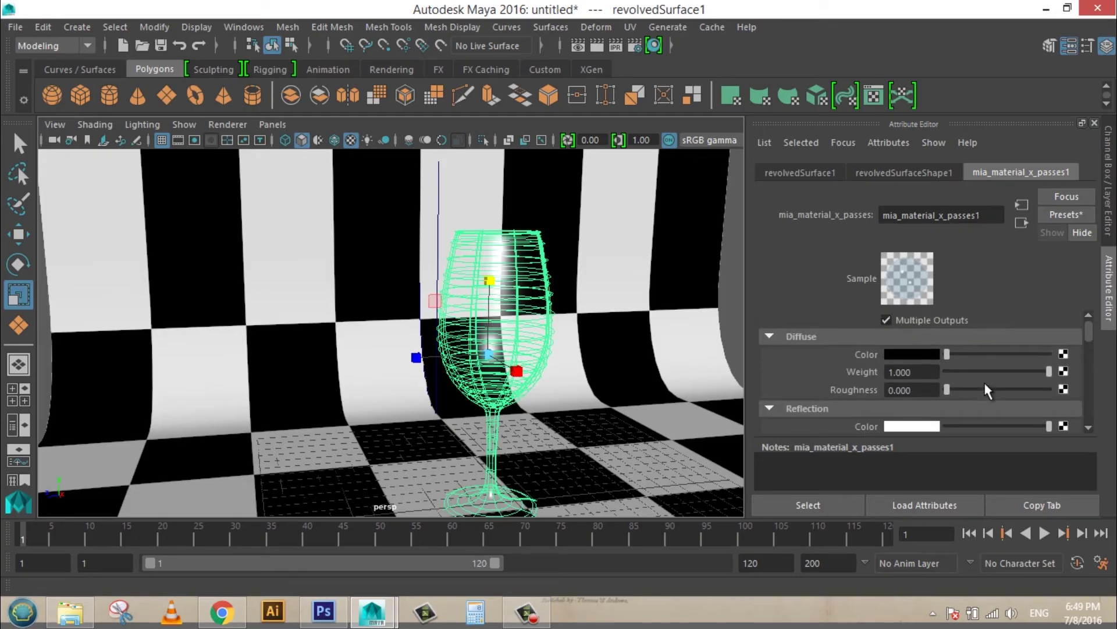
# Step: Switch the renderer to mental ray and render the current frame of the glass scene
pyautogui.click(634, 46)
pyautogui.click(698, 82)
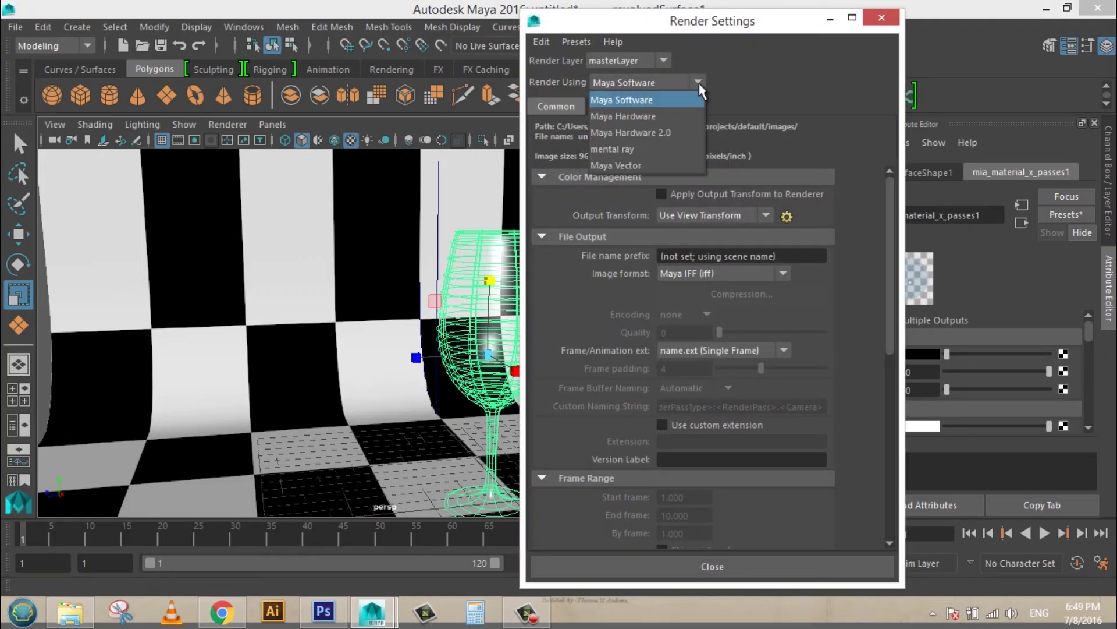
pyautogui.click(624, 149)
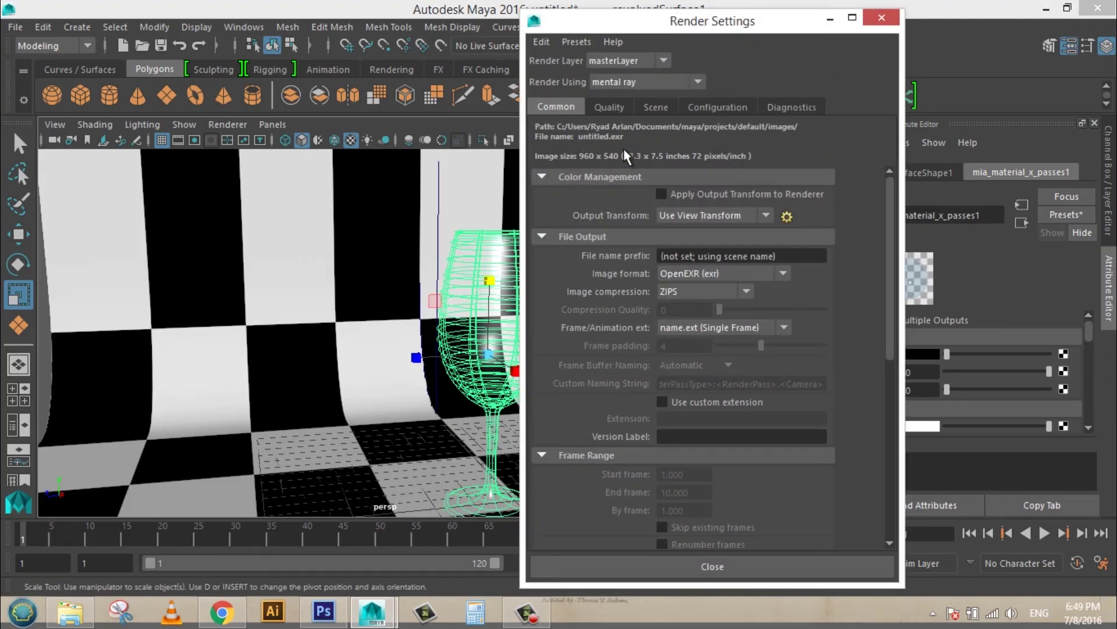
pyautogui.click(883, 19)
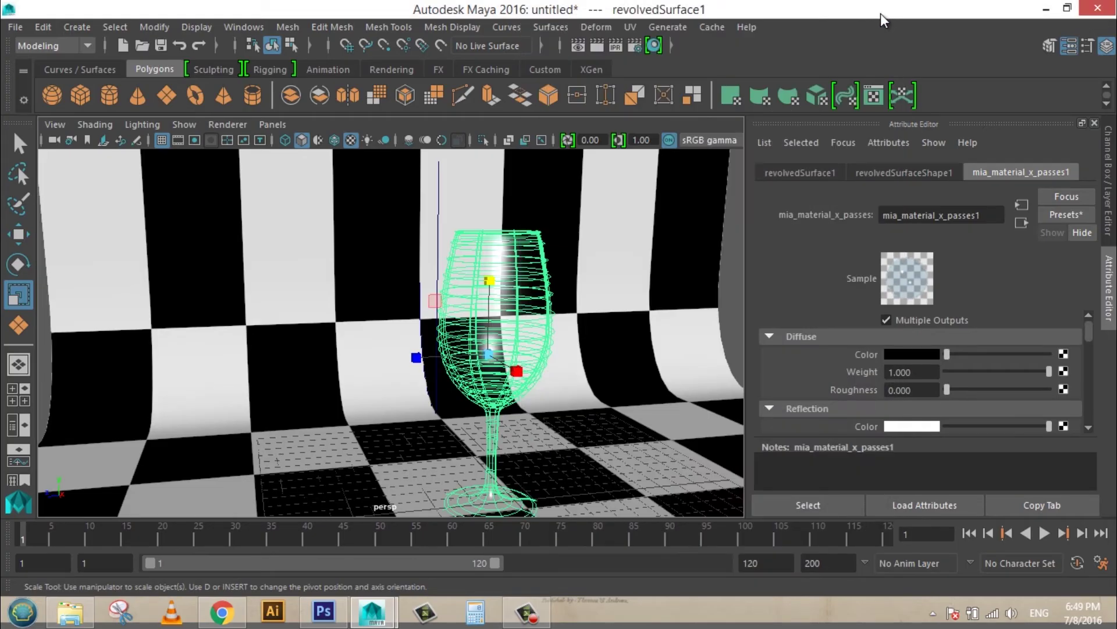
pyautogui.moveTo(591, 303)
pyautogui.keyDown('alt'); pyautogui.mouseDown()
pyautogui.moveTo(594, 313)
pyautogui.moveTo(591, 304)
pyautogui.mouseUp(); pyautogui.keyUp('alt')
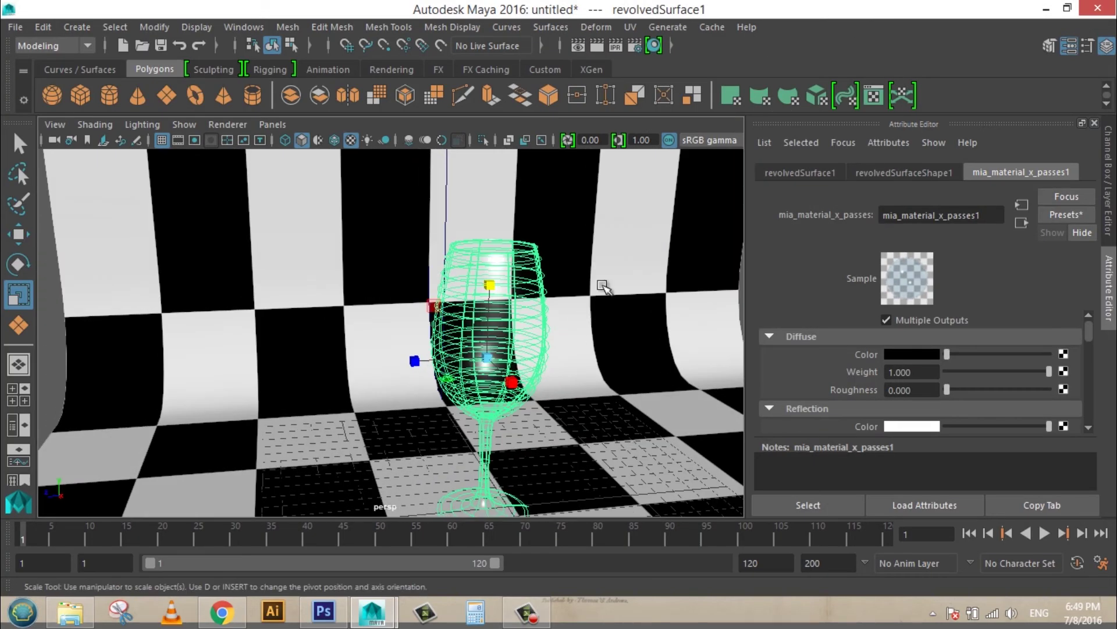
pyautogui.click(599, 51)
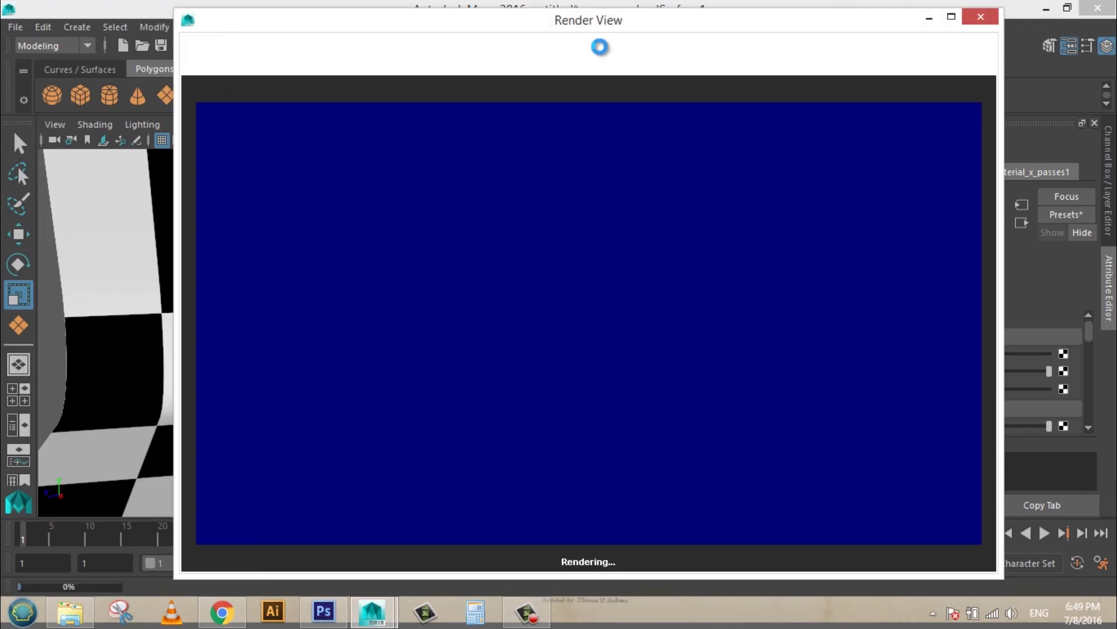